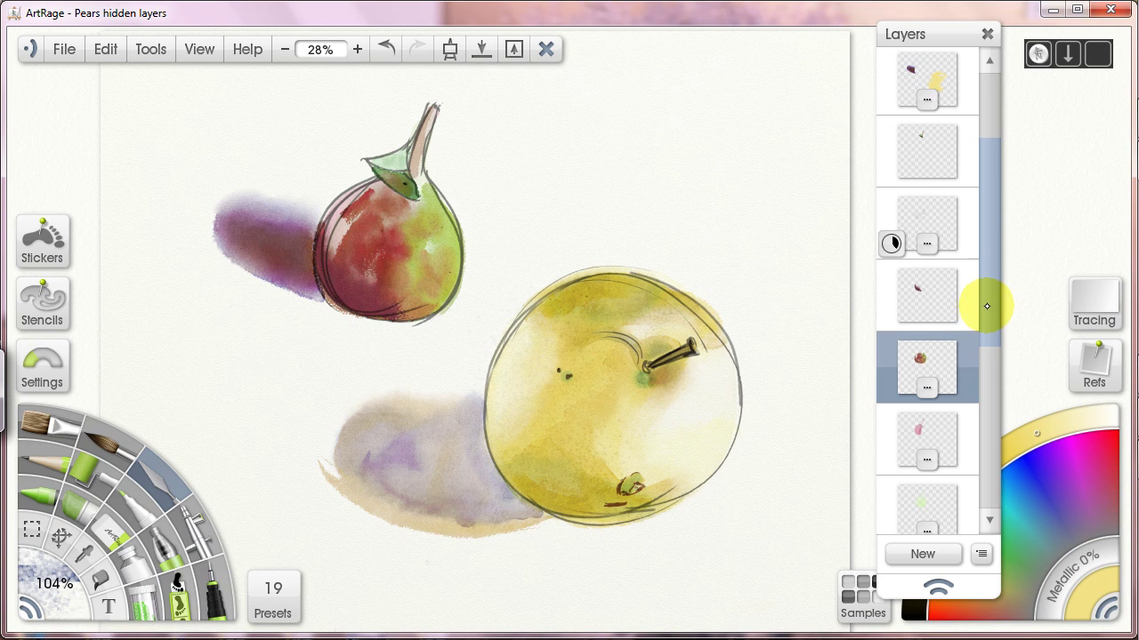
# Bring back the Layers panel and expand it to list all layers.
pyautogui.moveTo(986, 306); pyautogui.dragTo(985, 465)
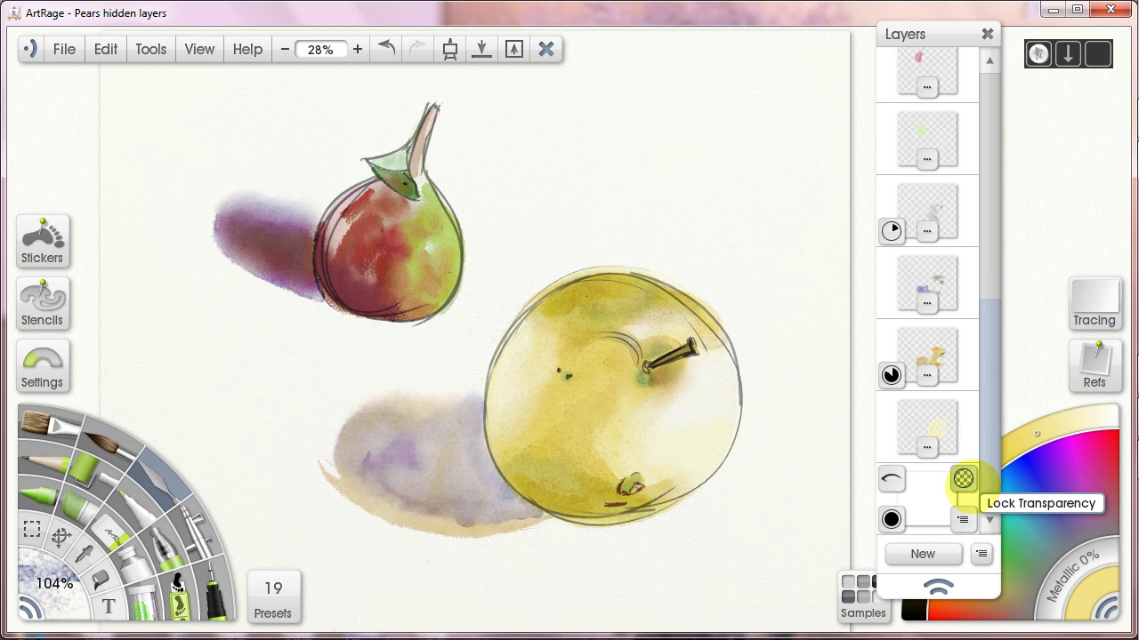
pyautogui.moveTo(987, 462); pyautogui.dragTo(979, 231)
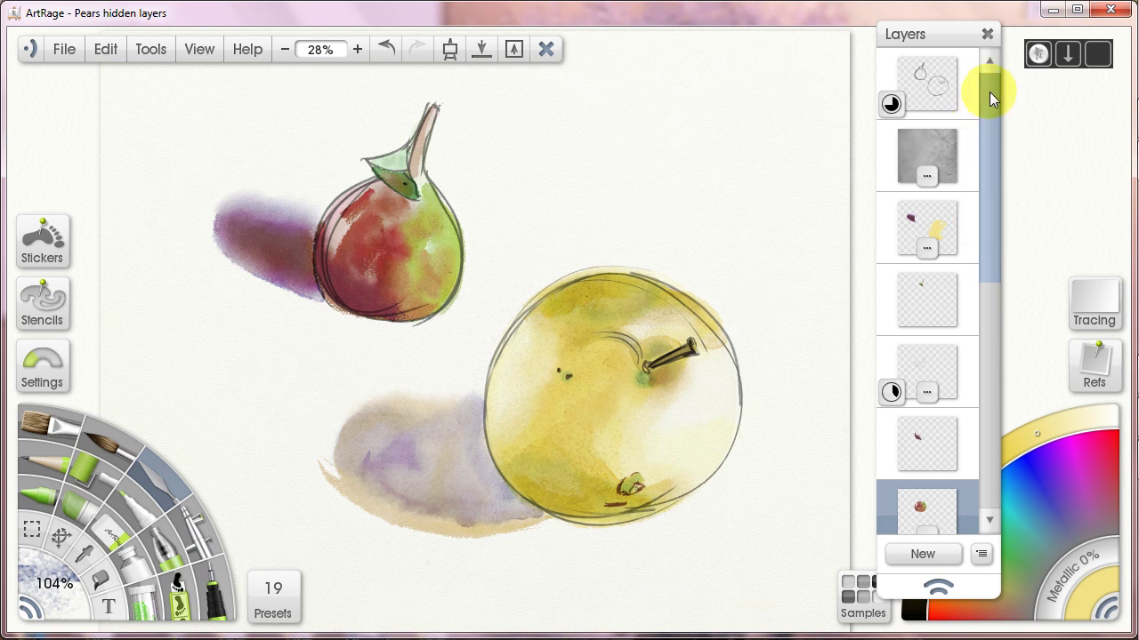
pyautogui.moveTo(989, 92); pyautogui.dragTo(990, 144)
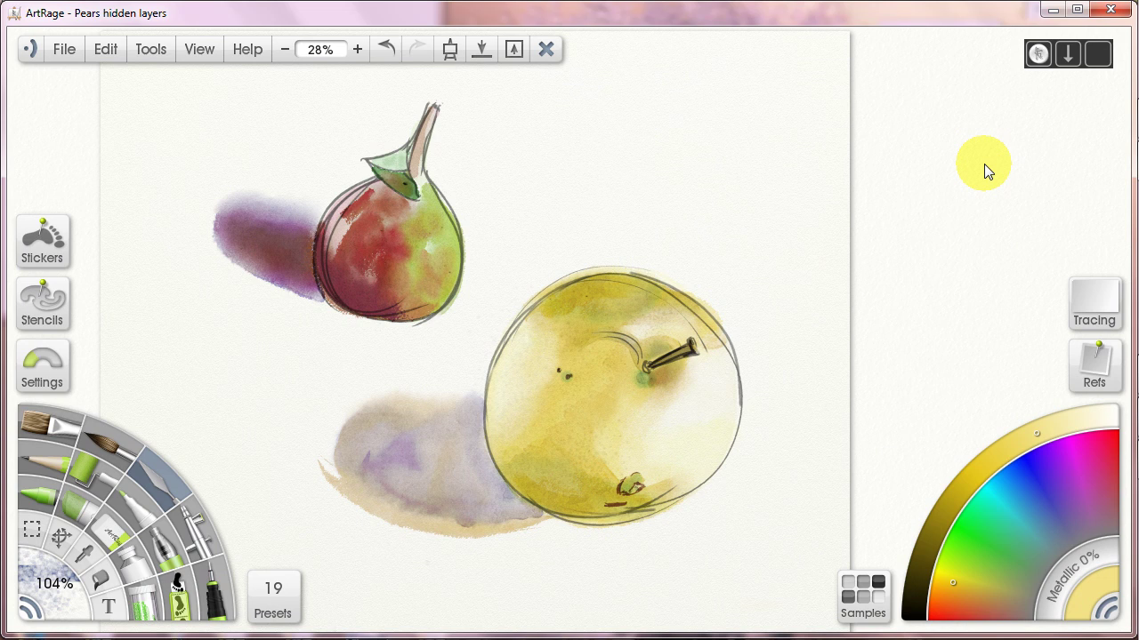
pyautogui.click(199, 50)
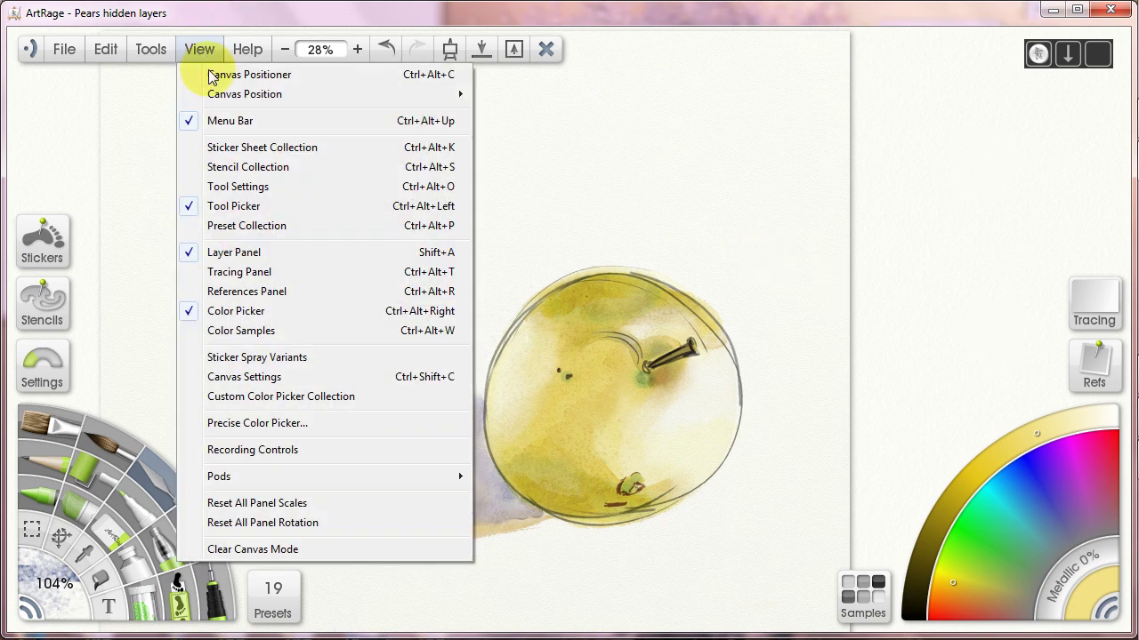
pyautogui.click(248, 253)
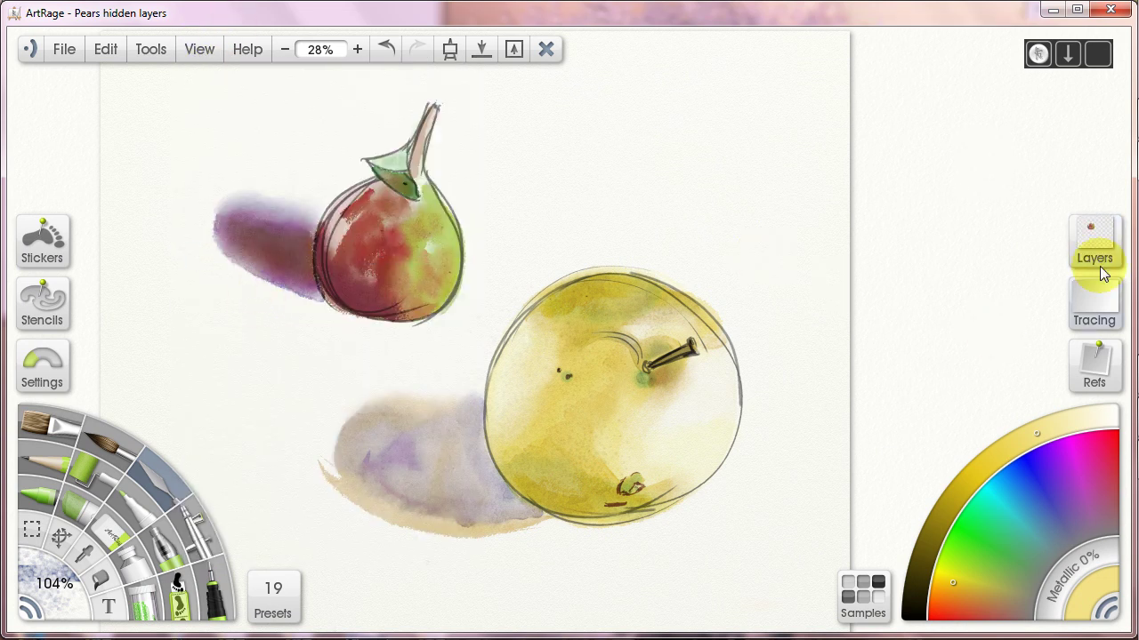
pyautogui.click(1091, 240)
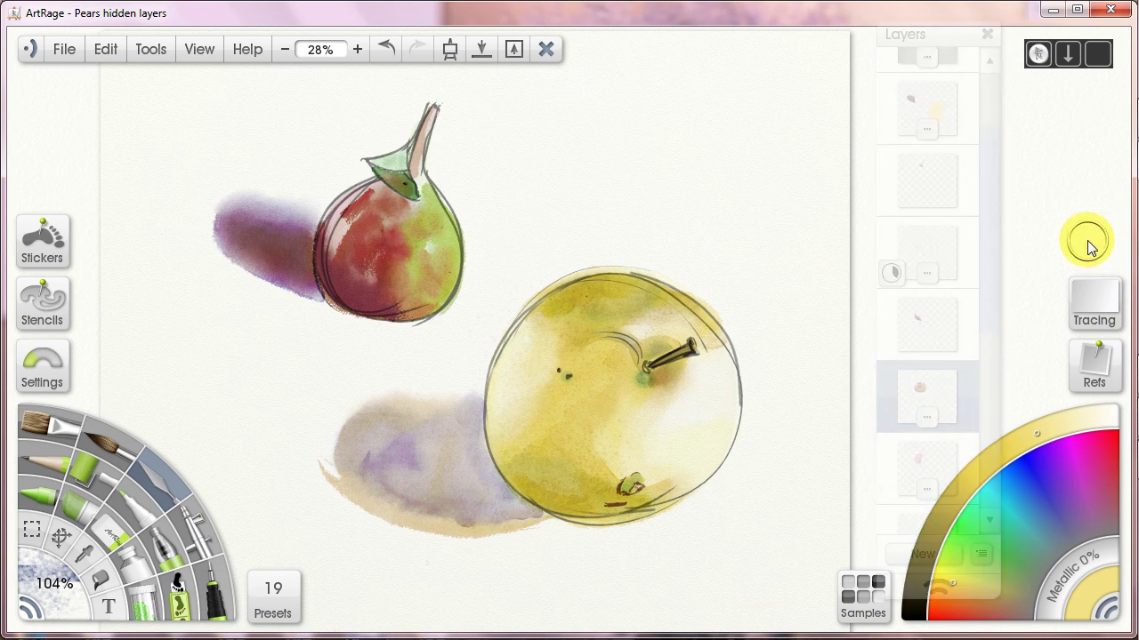
pyautogui.scroll(4, 990, 237)
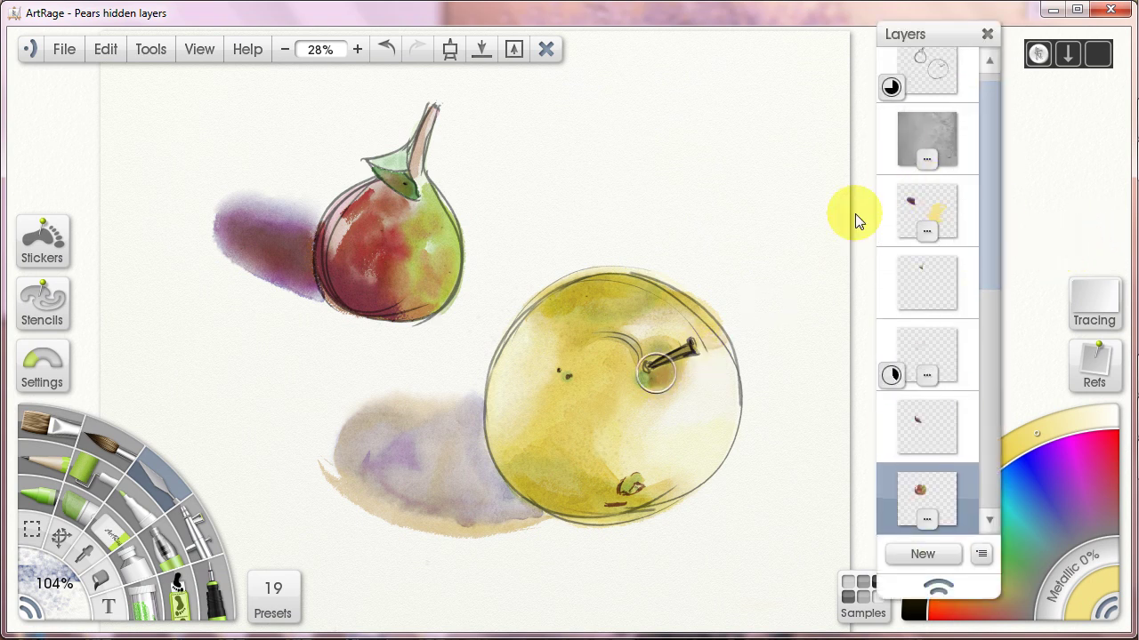
# Hide the red pear's purple shadow layer, green leaf layer and next shadow paint layer.
pyautogui.click(891, 190)
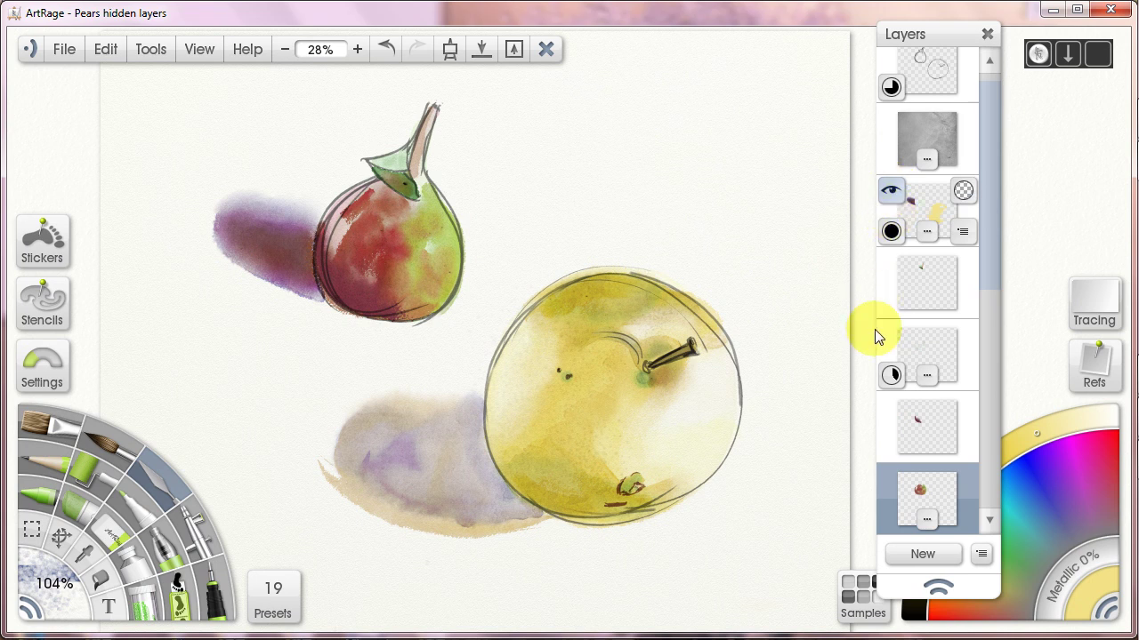
pyautogui.moveTo(909, 280)
pyautogui.click(890, 264)
pyautogui.moveTo(896, 351)
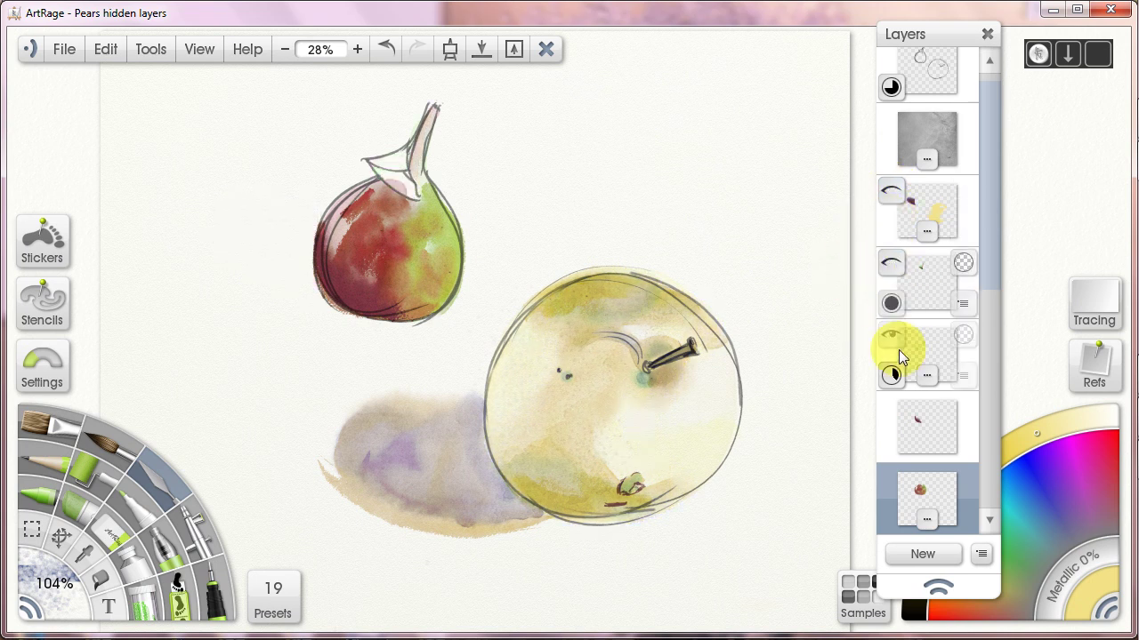
pyautogui.click(893, 334)
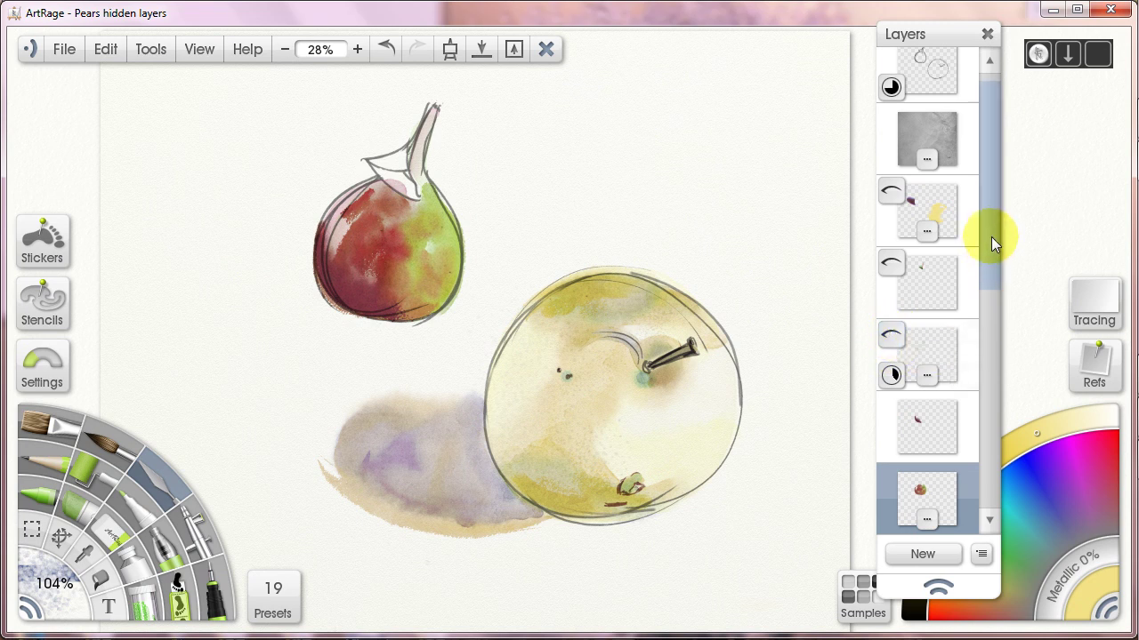
# Hide the red pear's remaining paint layers, including the main red paint and pink wash.
pyautogui.moveTo(991, 237); pyautogui.dragTo(993, 261)
pyautogui.moveTo(933, 284)
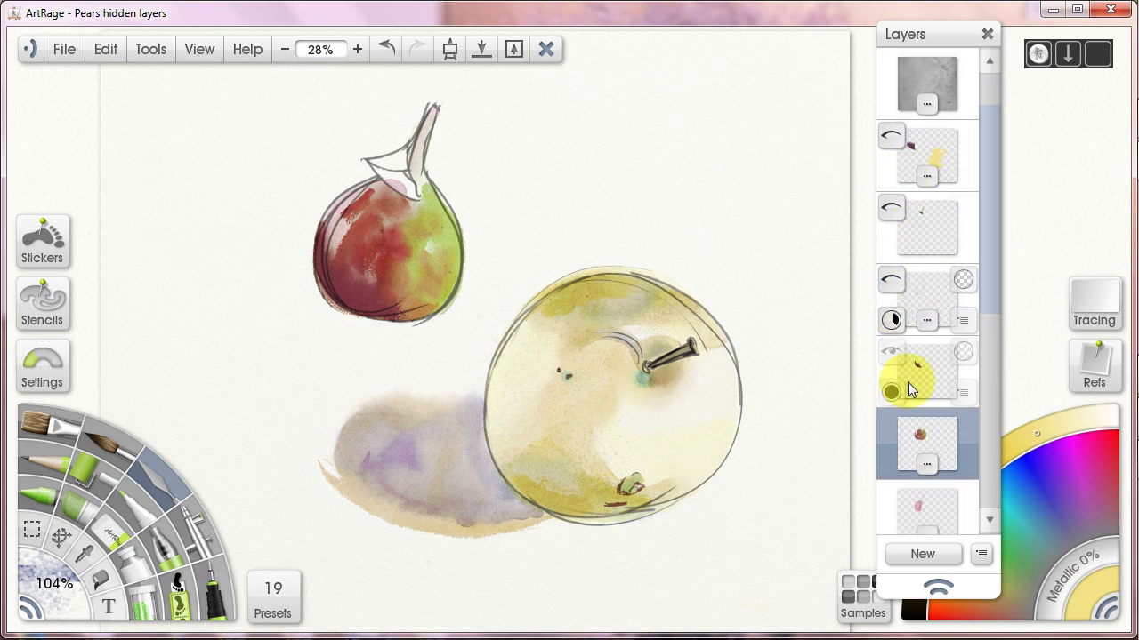
pyautogui.click(893, 390)
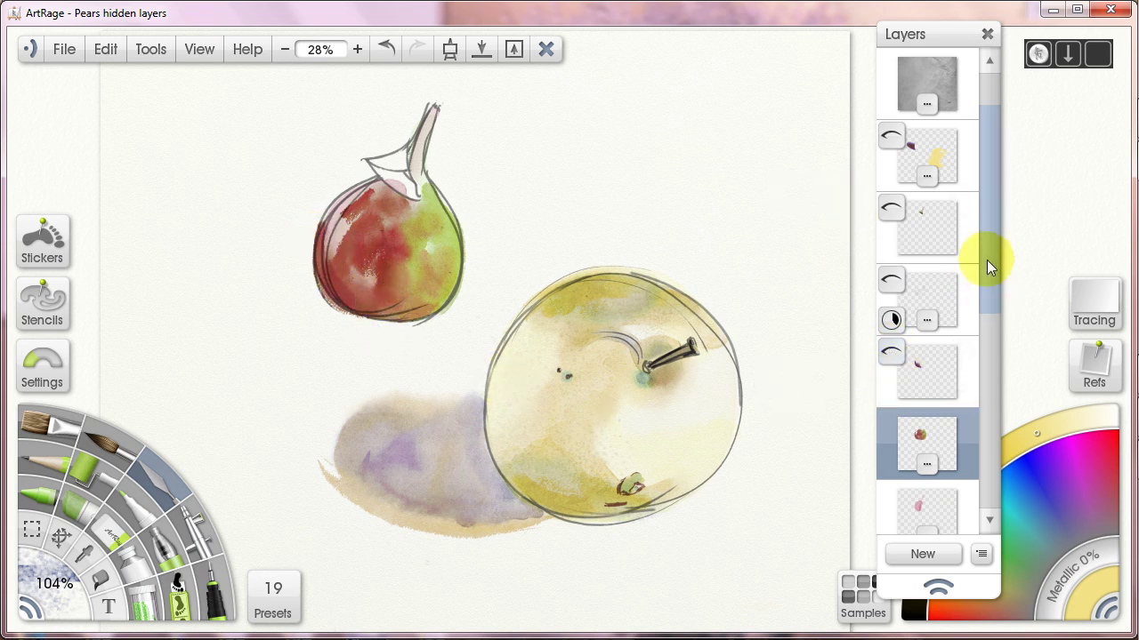
pyautogui.moveTo(989, 259); pyautogui.dragTo(973, 330)
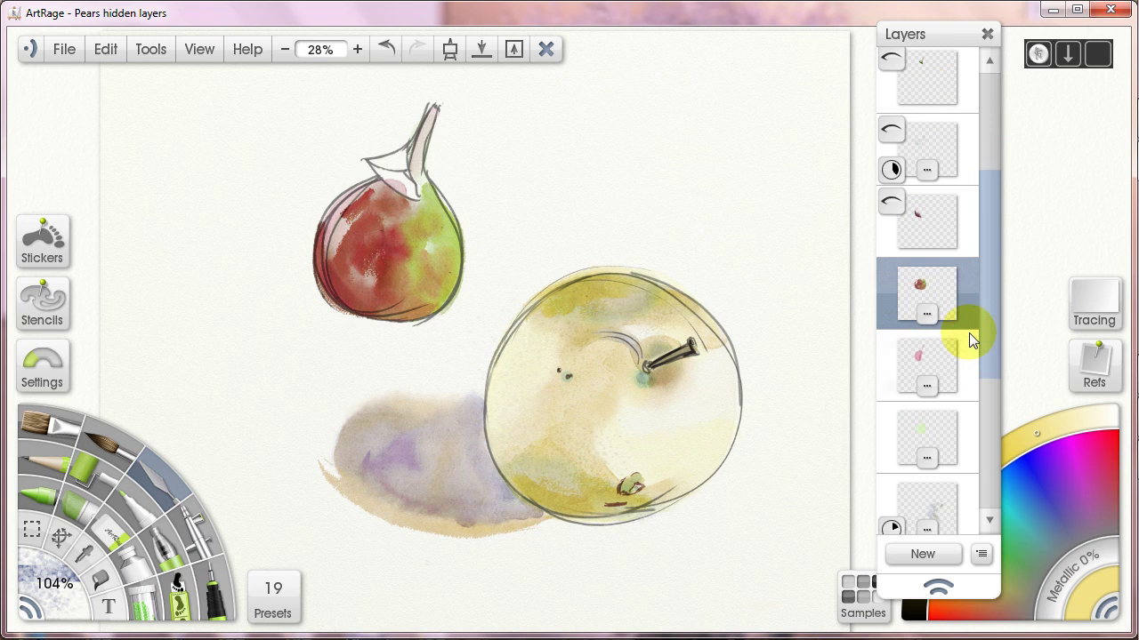
pyautogui.click(891, 276)
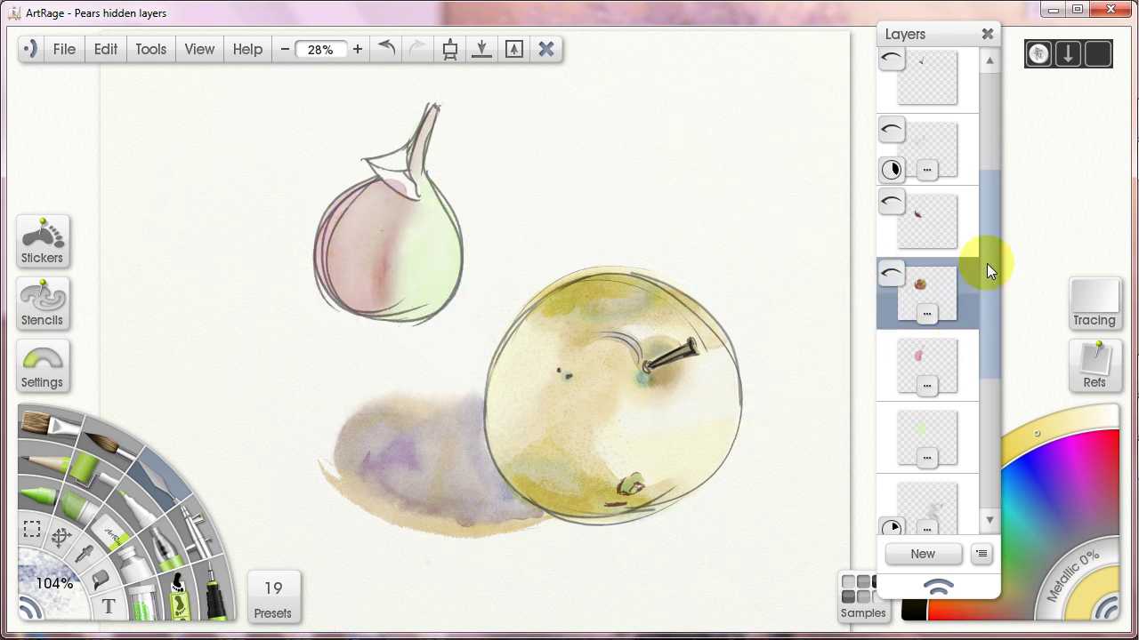
pyautogui.scroll(-5, 987, 267)
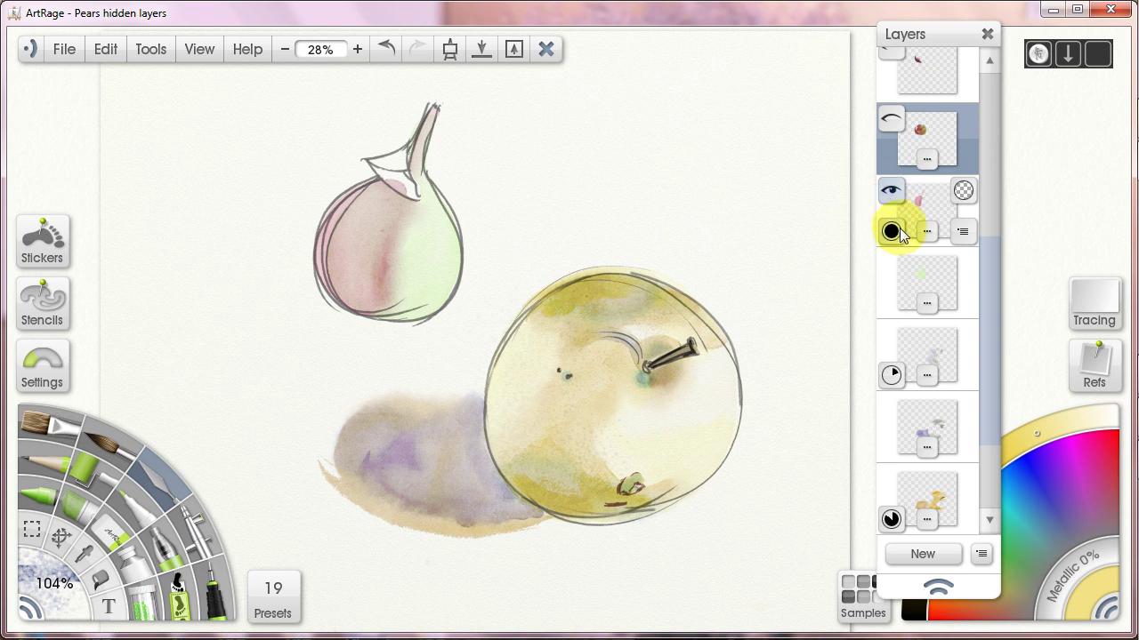
pyautogui.click(890, 191)
# Hide the green wash, shadow paint, purple shadow wash and the yellow pear's yellow wash layers.
pyautogui.click(890, 264)
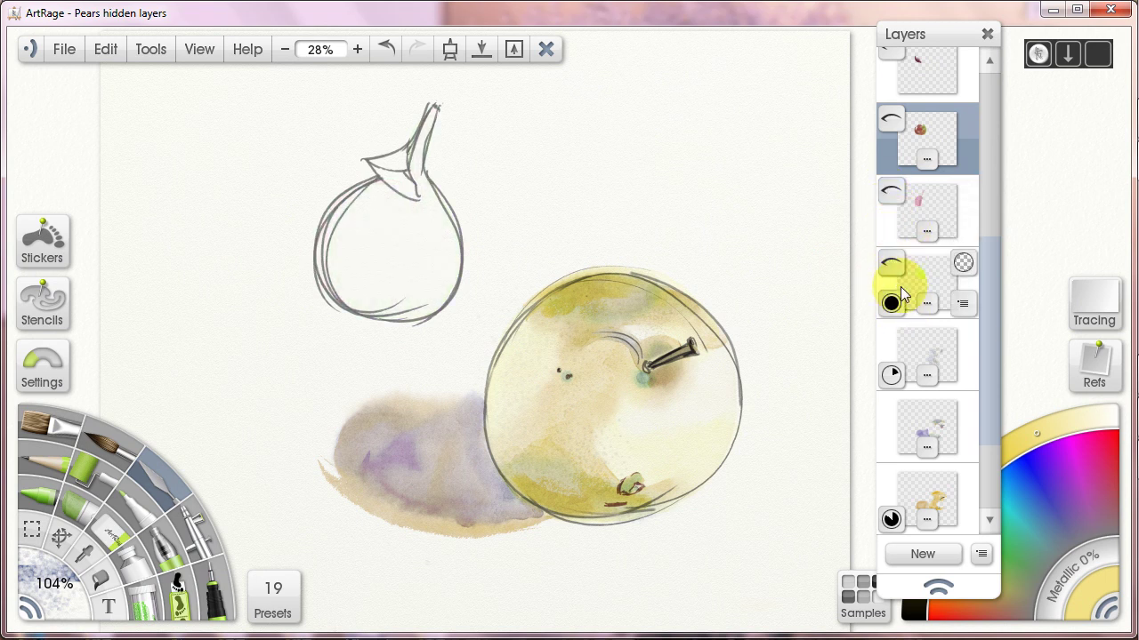
pyautogui.moveTo(985, 270); pyautogui.dragTo(987, 318)
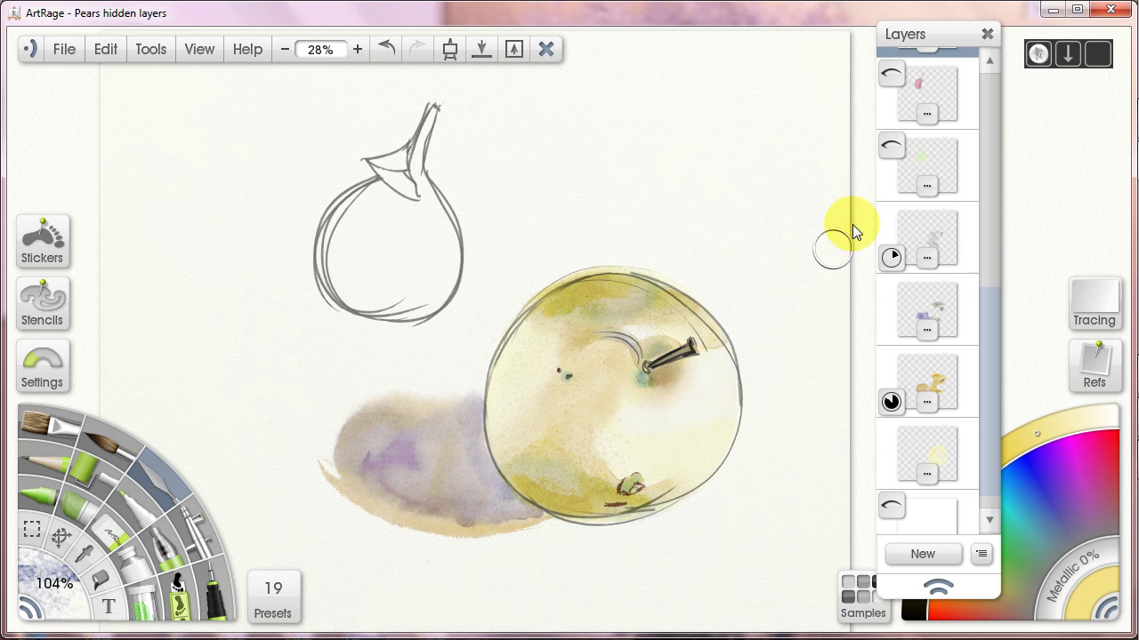
pyautogui.click(890, 218)
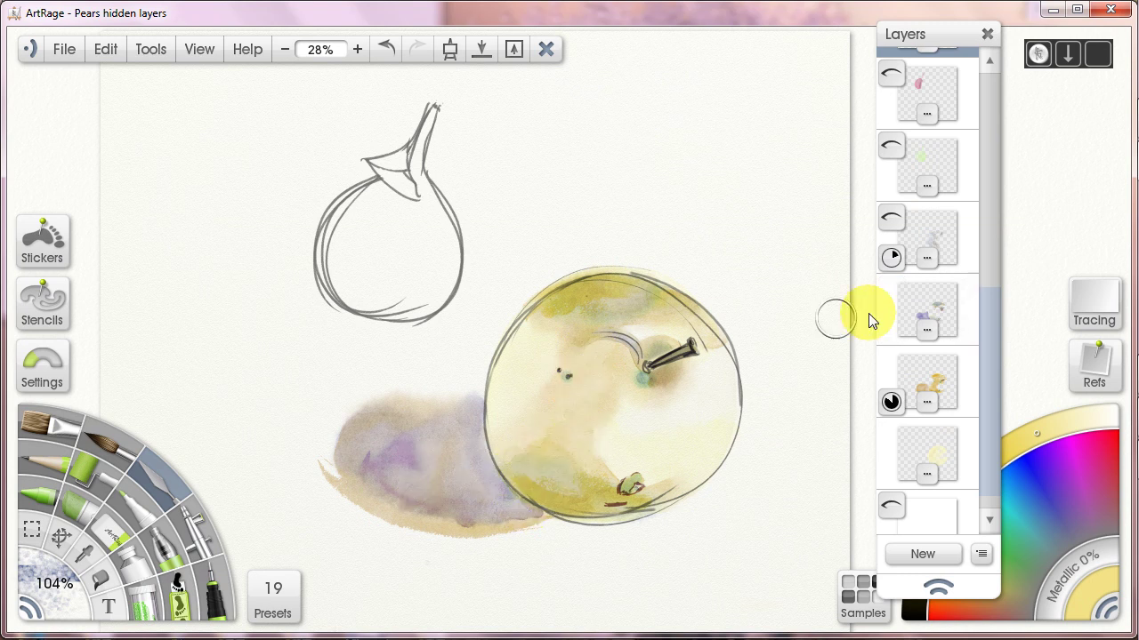
pyautogui.click(891, 289)
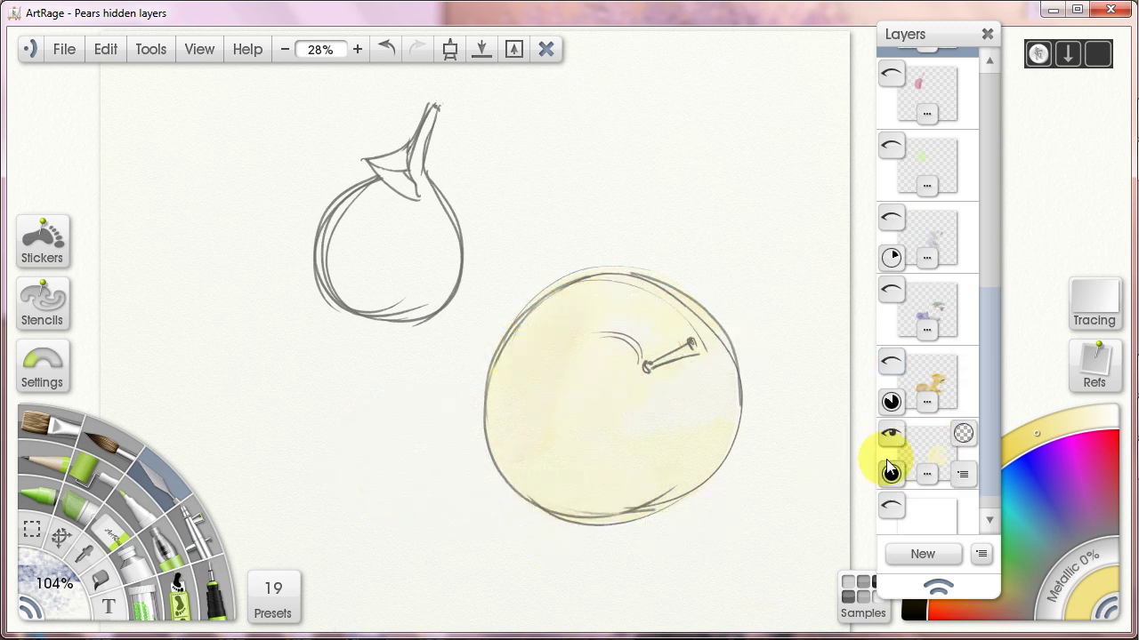
pyautogui.click(893, 434)
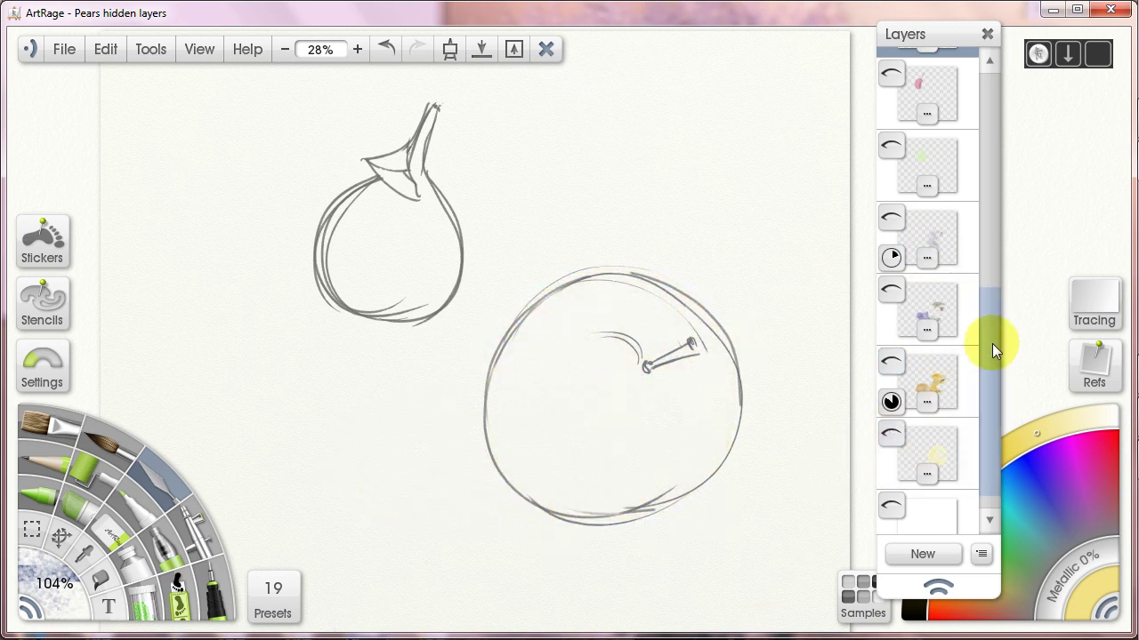
pyautogui.scroll(-1, 992, 344)
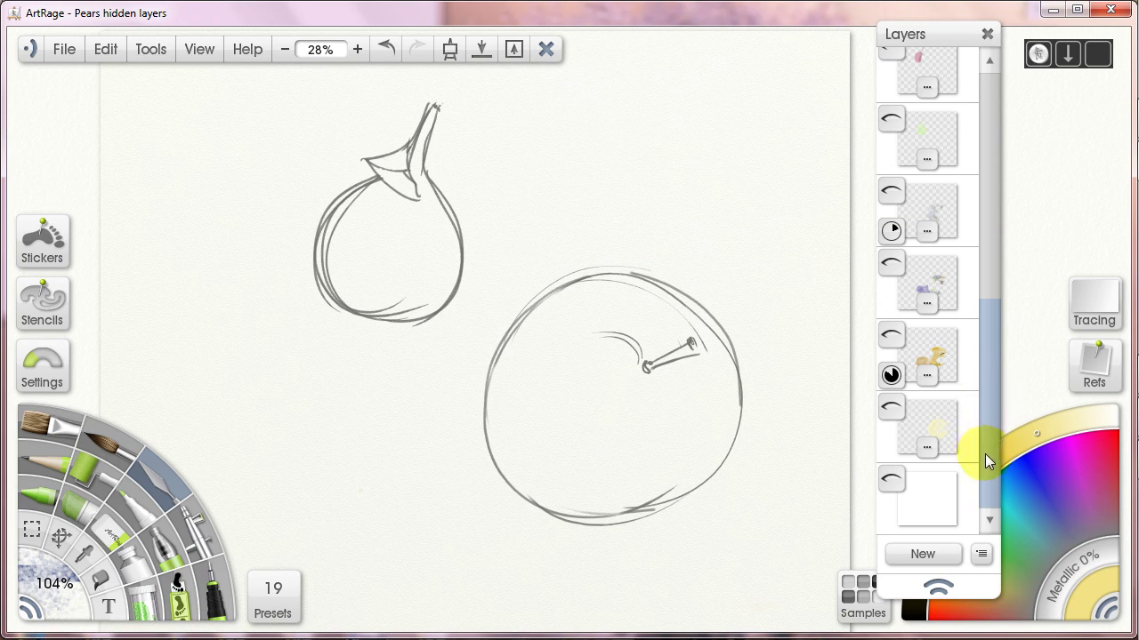
# Turn the pale yellow wash layer back on inside the round Asian pear.
pyautogui.click(892, 406)
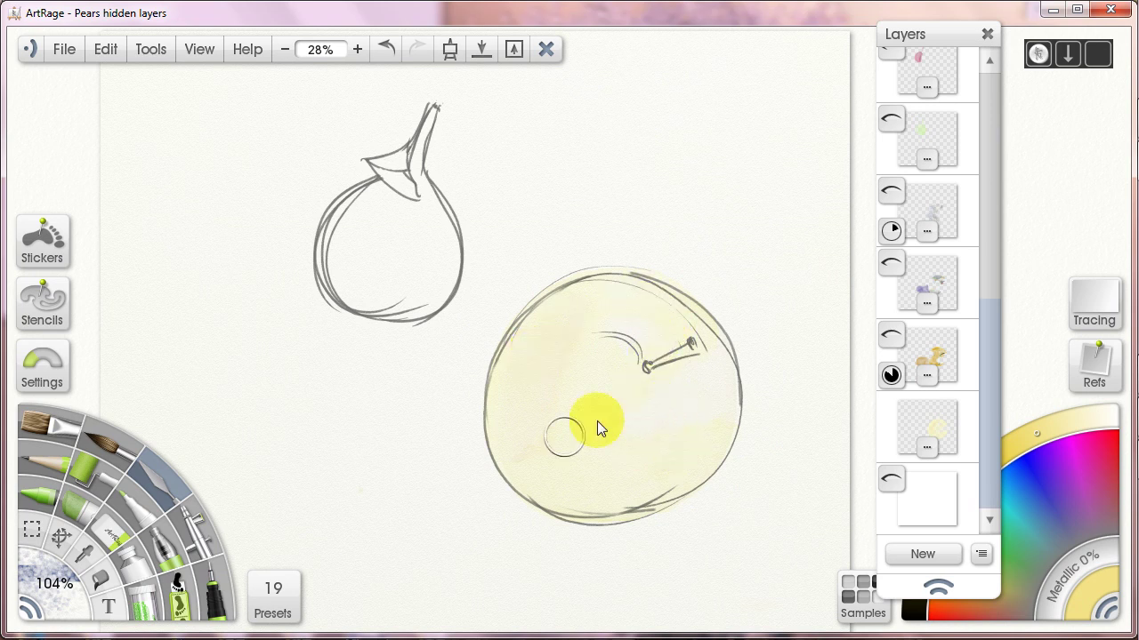
pyautogui.moveTo(944, 383)
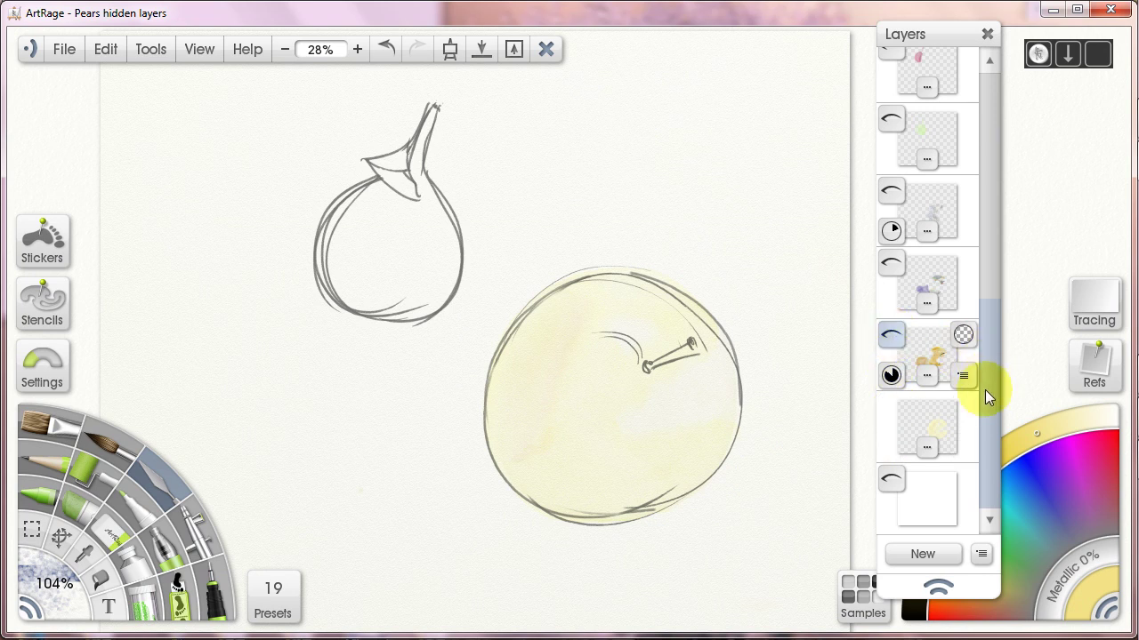
# Zoom in and pan the canvas to centre the Asian pear.
pyautogui.scroll(1, 984, 392)
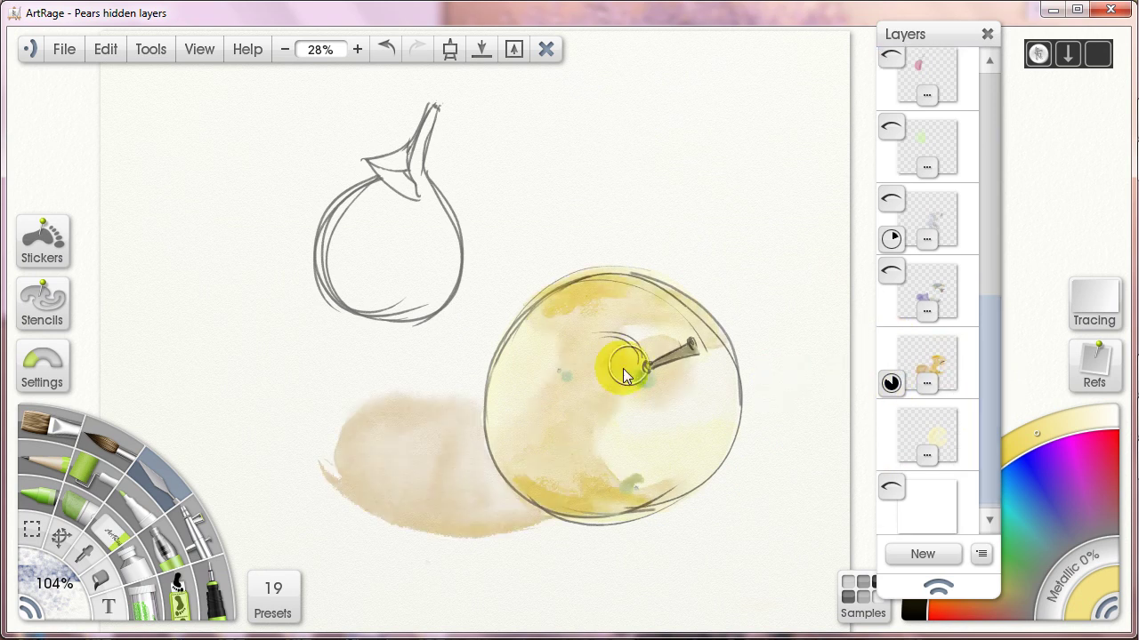
pyautogui.scroll(3, 588, 490)
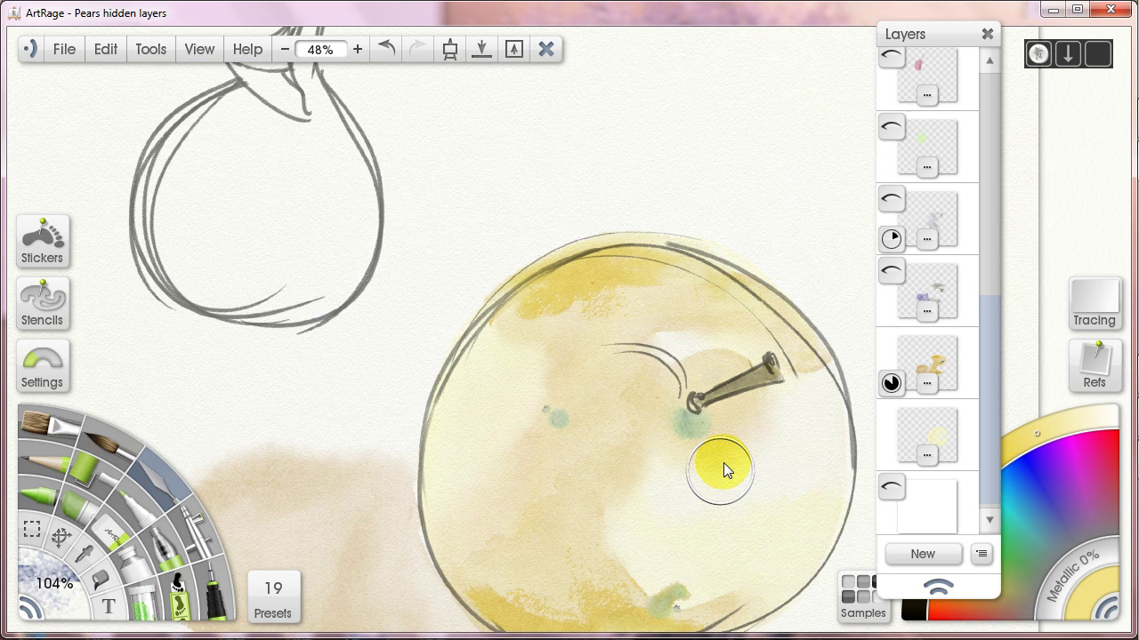
pyautogui.moveTo(753, 525); pyautogui.dragTo(689, 387)
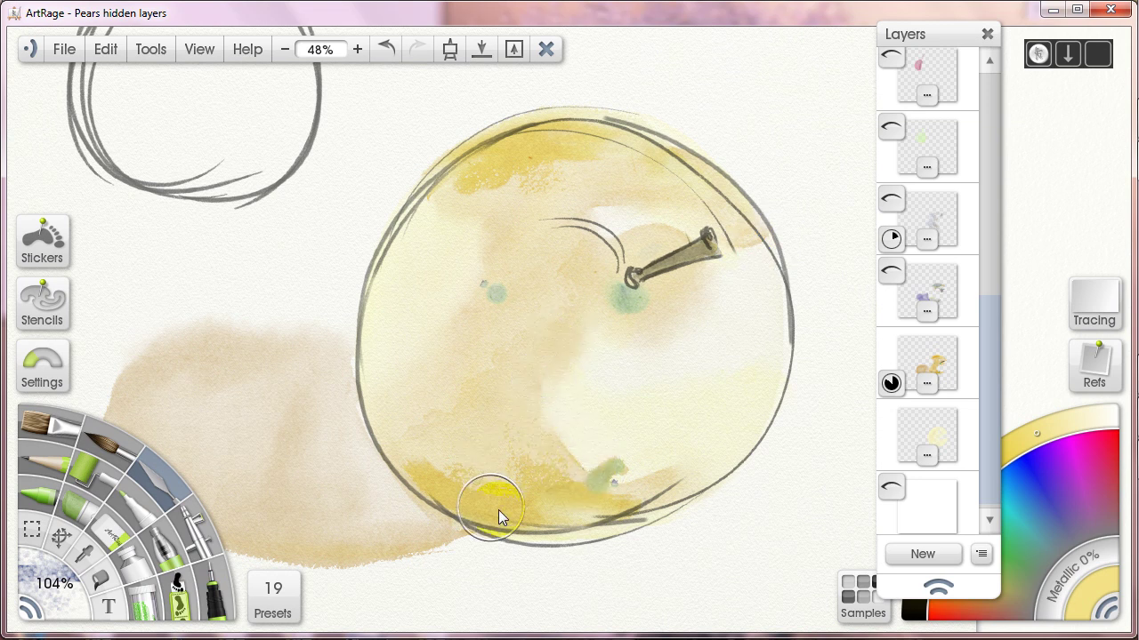
pyautogui.moveTo(503, 506); pyautogui.dragTo(549, 450)
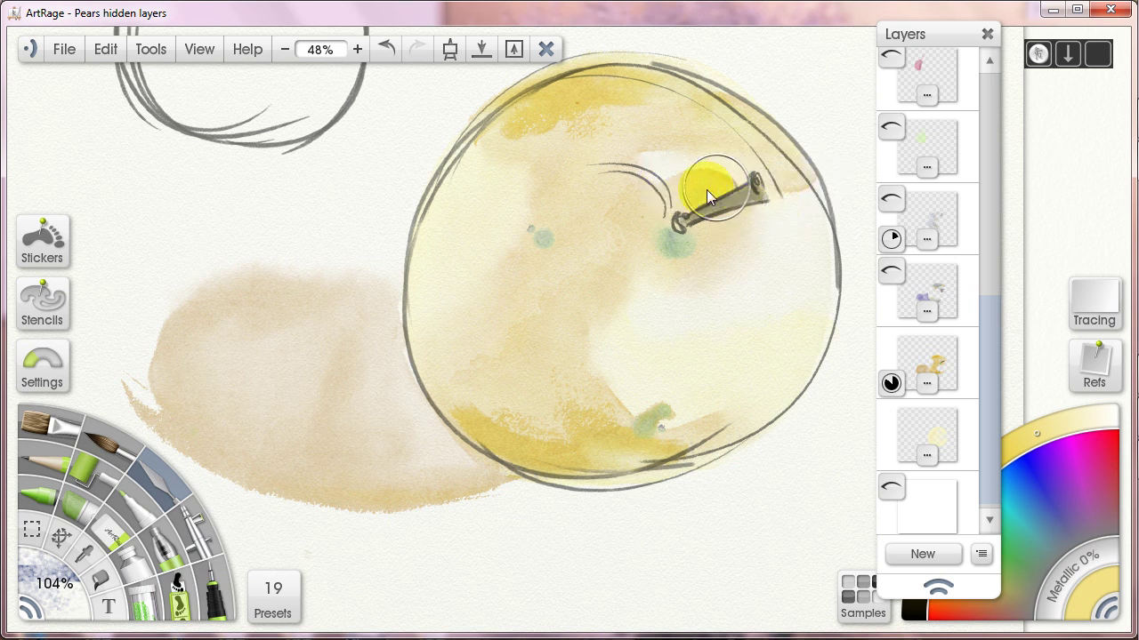
pyautogui.scroll(1, 680, 311)
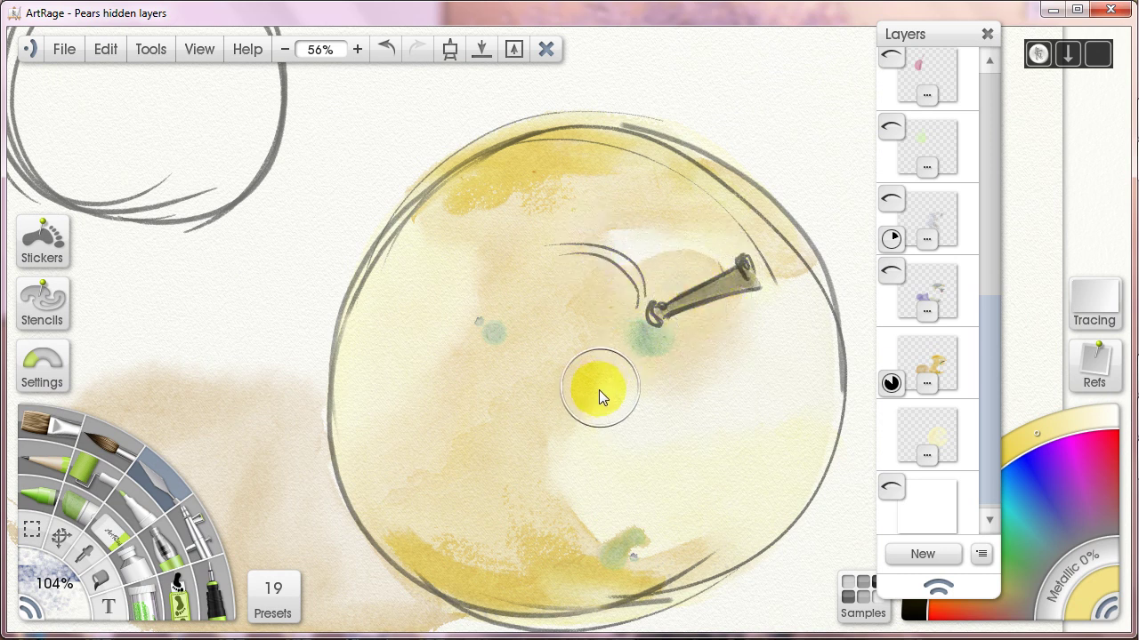
pyautogui.moveTo(561, 495)
pyautogui.mouseDown()
pyautogui.moveTo(589, 446)
pyautogui.moveTo(721, 332)
pyautogui.mouseUp()
pyautogui.scroll(1, 721, 332)
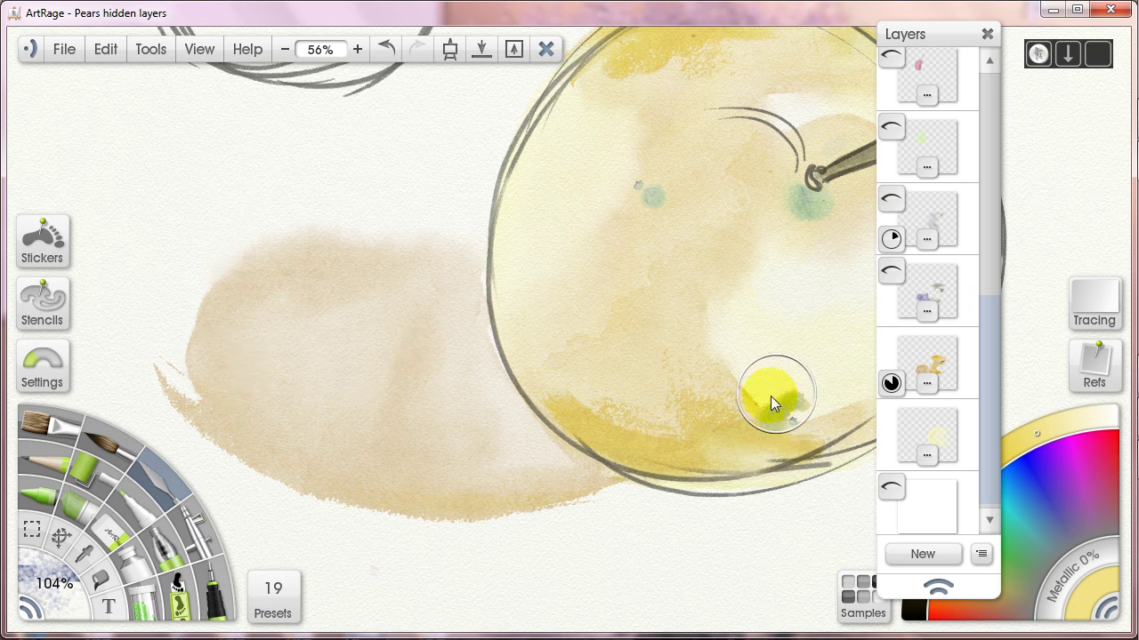
pyautogui.moveTo(770, 396); pyautogui.dragTo(657, 458)
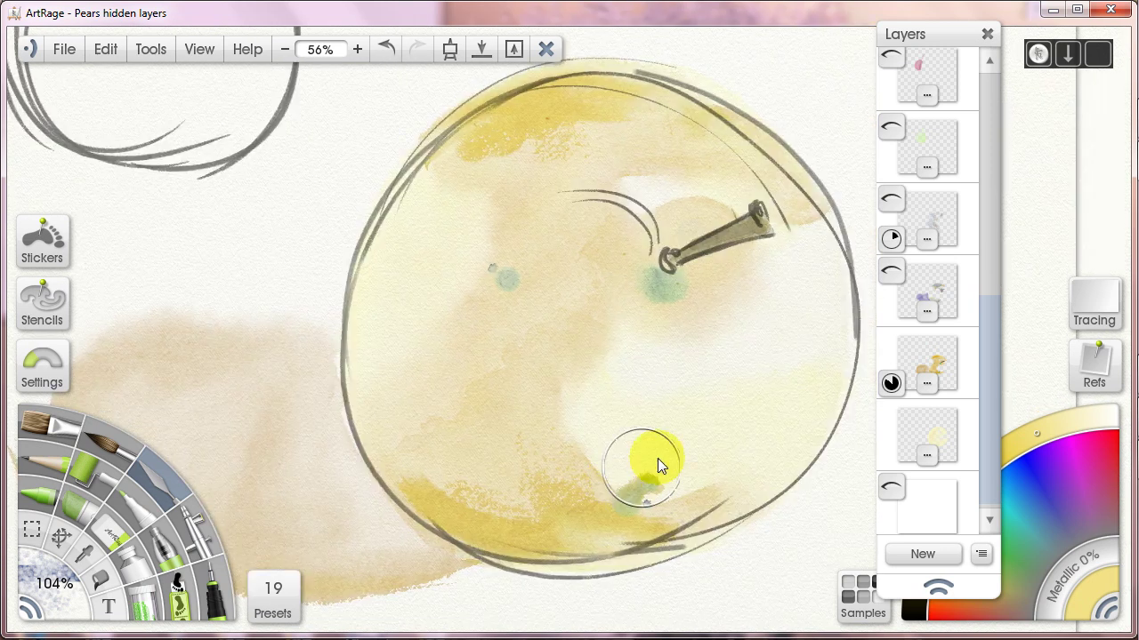
# Make the fourth layer visible to add the purple shadow and dark detail marks.
pyautogui.click(890, 273)
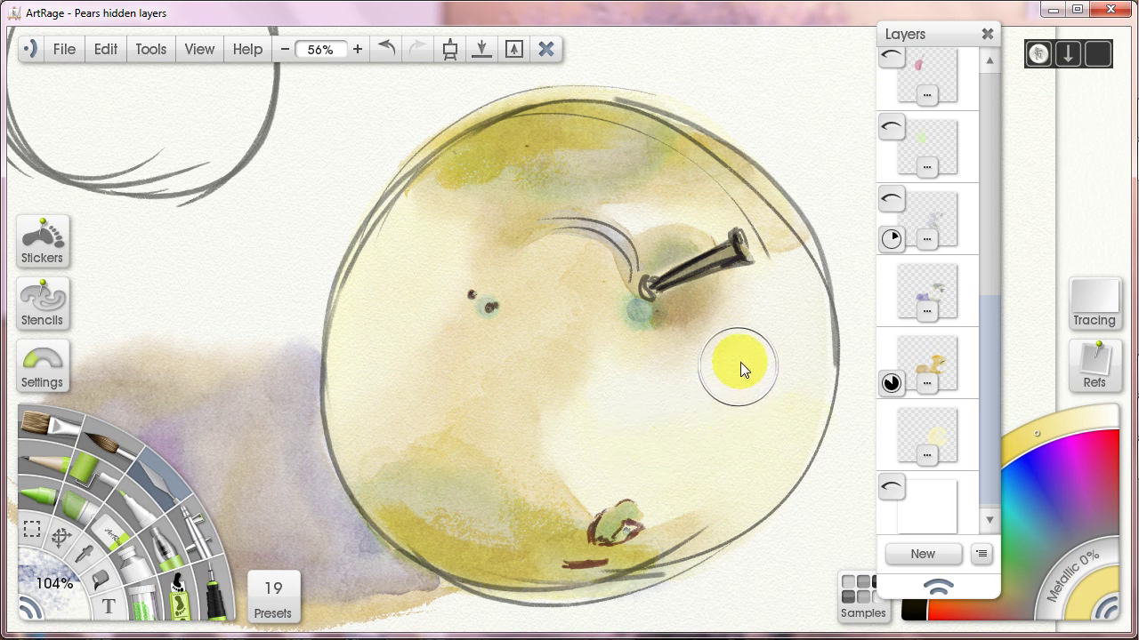
# Turn on the Anjou pear's hidden pale green wash layer.
pyautogui.moveTo(946, 326)
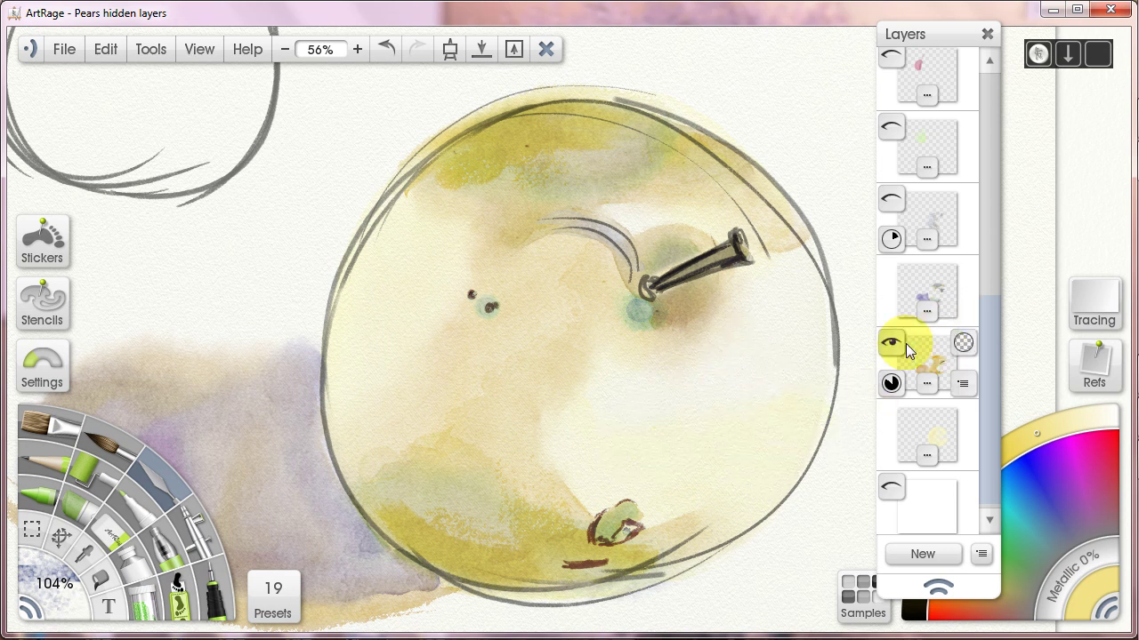
pyautogui.scroll(3, 984, 306)
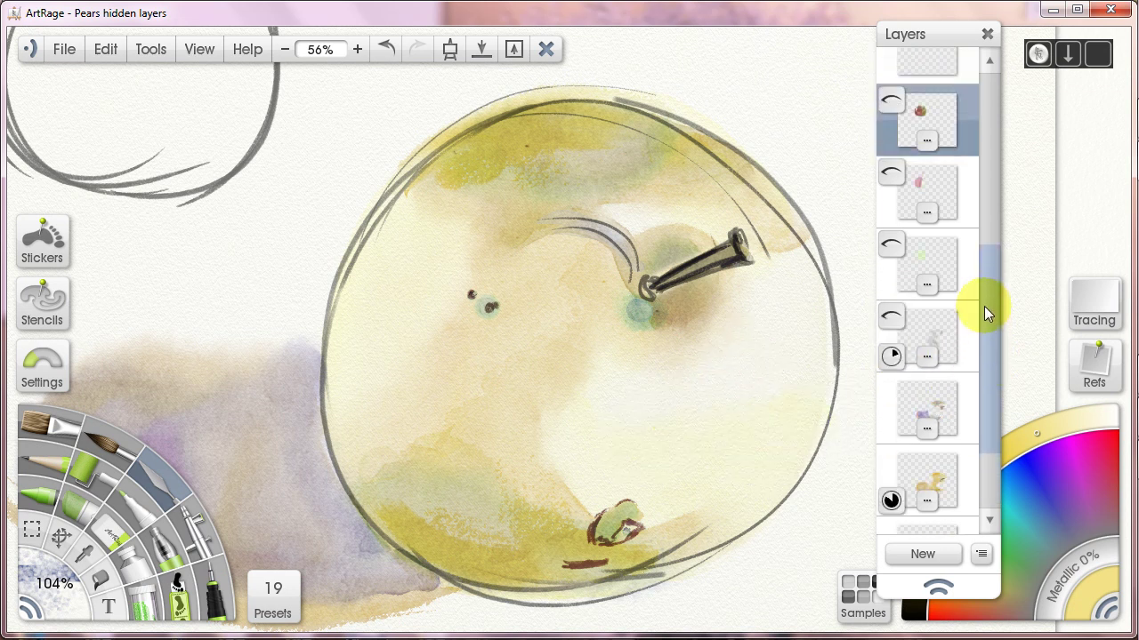
pyautogui.click(892, 332)
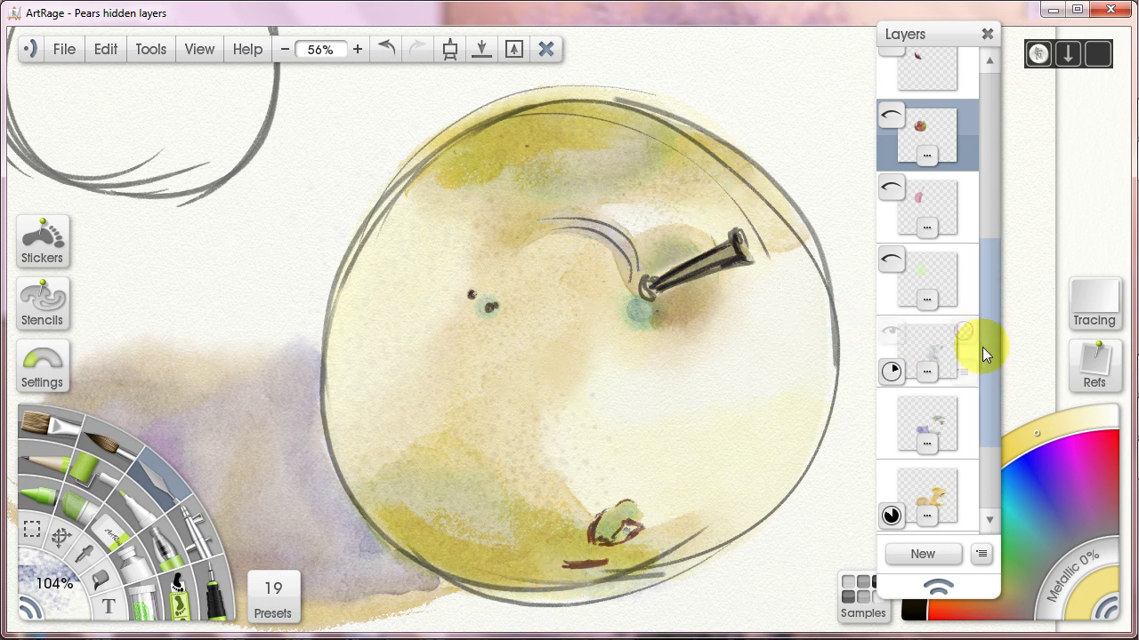
pyautogui.scroll(2, 987, 359)
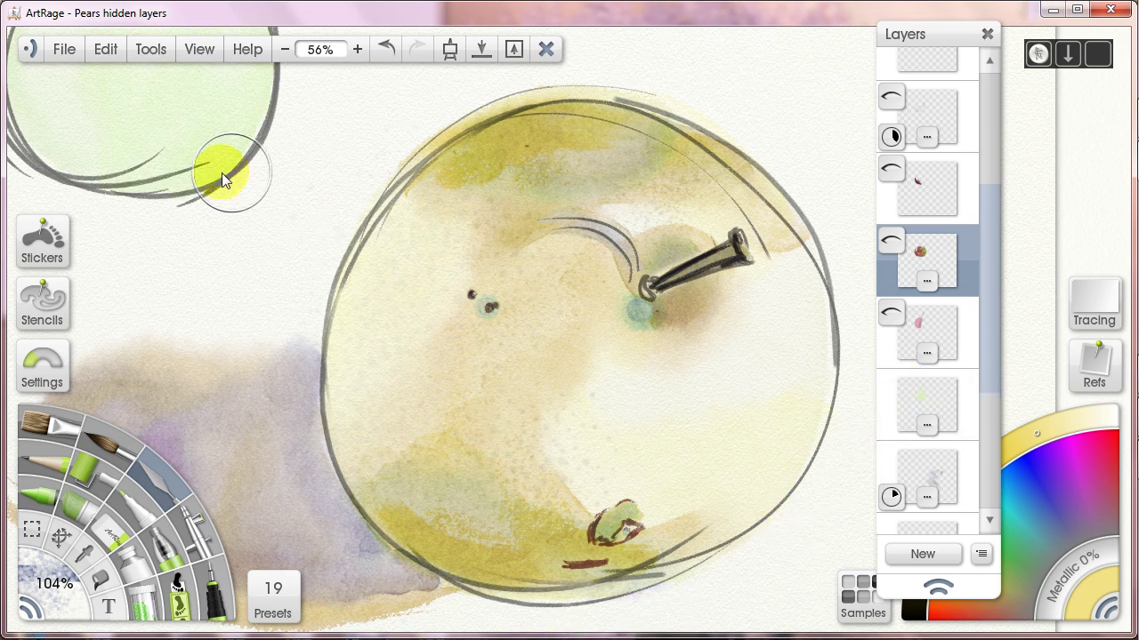
# Centre the Anjou pear and turn on its pink blush layer.
pyautogui.moveTo(246, 210); pyautogui.dragTo(603, 535)
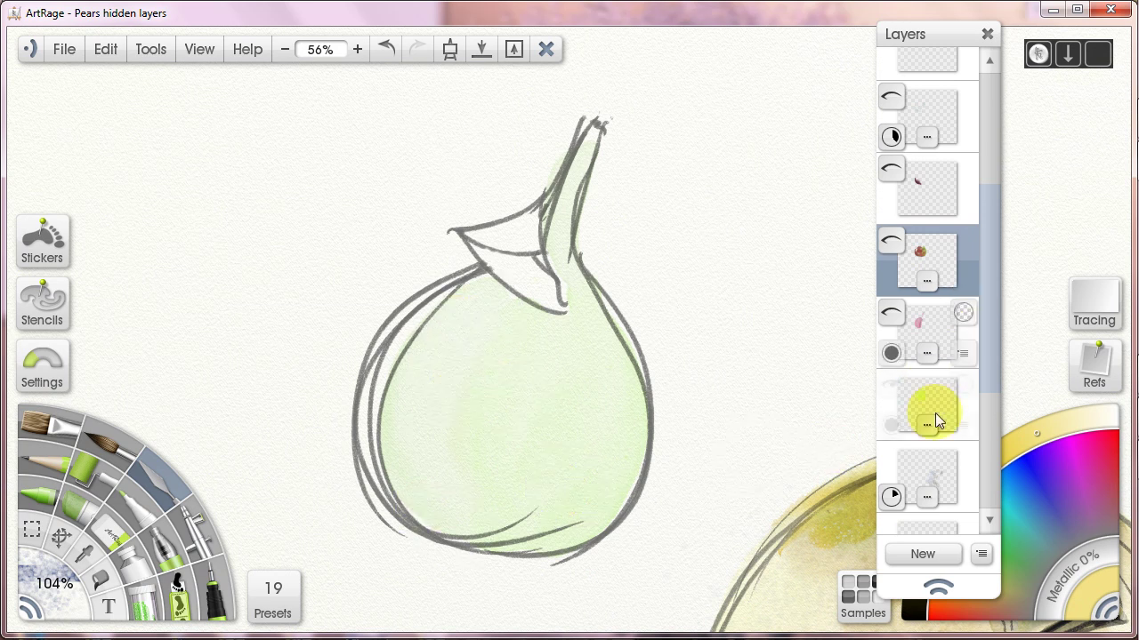
pyautogui.click(891, 316)
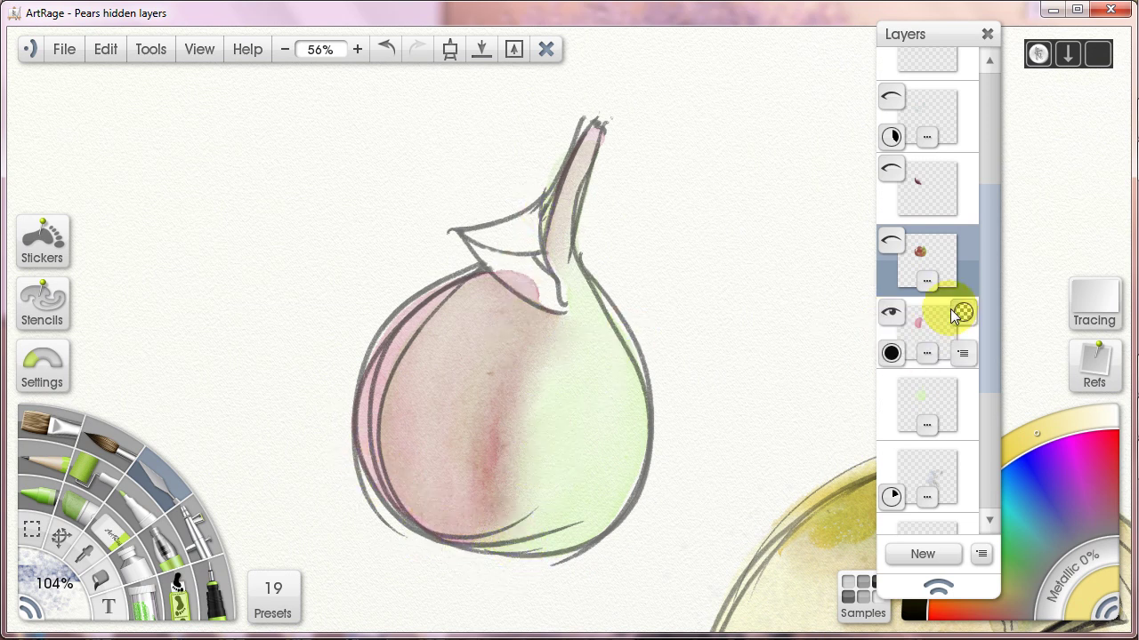
# Turn on the red-green paint layer and zoom in close on the Anjou pear.
pyautogui.scroll(1, 989, 332)
pyautogui.click(889, 311)
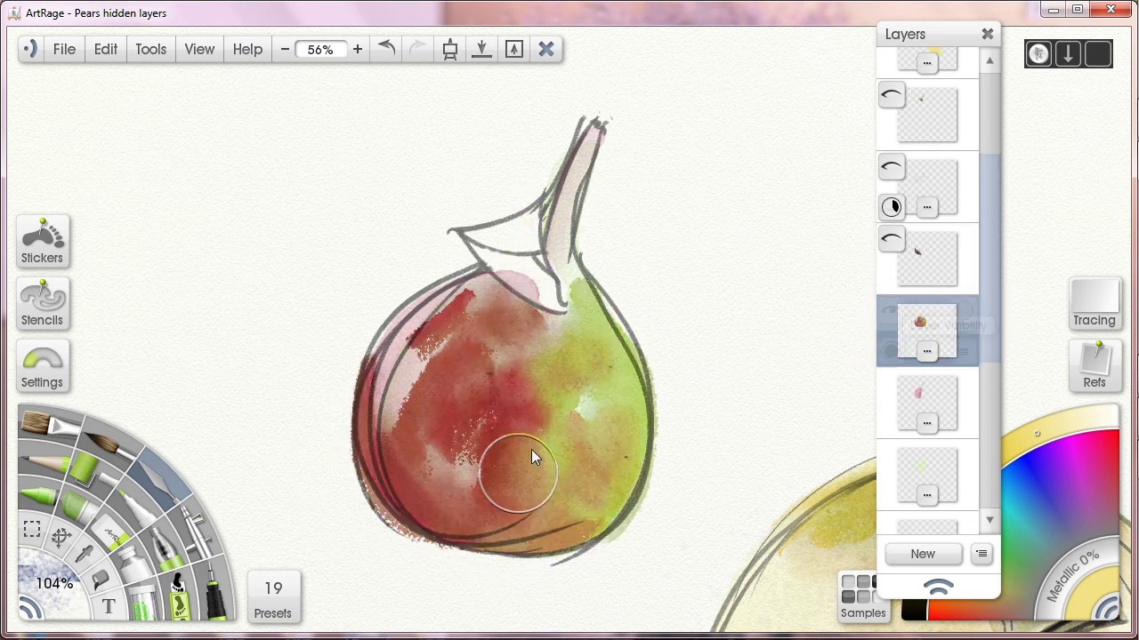
pyautogui.moveTo(564, 485)
pyautogui.mouseDown()
pyautogui.moveTo(546, 431)
pyautogui.moveTo(408, 275)
pyautogui.mouseUp()
pyautogui.moveTo(429, 402)
pyautogui.mouseDown()
pyautogui.moveTo(448, 393)
pyautogui.moveTo(432, 368)
pyautogui.moveTo(521, 346)
pyautogui.mouseUp()
pyautogui.scroll(3, 516, 387)
pyautogui.hotkey('ctrl', 'z')
pyautogui.moveTo(520, 175)
pyautogui.mouseDown()
pyautogui.moveTo(429, 252)
pyautogui.moveTo(507, 180)
pyautogui.moveTo(438, 238)
pyautogui.moveTo(510, 186)
pyautogui.moveTo(430, 264)
pyautogui.moveTo(494, 193)
pyautogui.moveTo(431, 214)
pyautogui.moveTo(393, 335)
pyautogui.moveTo(418, 237)
pyautogui.moveTo(452, 196)
pyautogui.moveTo(424, 221)
pyautogui.moveTo(432, 211)
pyautogui.moveTo(390, 326)
pyautogui.moveTo(491, 180)
pyautogui.moveTo(421, 242)
pyautogui.moveTo(398, 338)
pyautogui.moveTo(497, 224)
pyautogui.moveTo(528, 269)
pyautogui.moveTo(520, 344)
pyautogui.moveTo(492, 279)
pyautogui.moveTo(431, 333)
pyautogui.moveTo(409, 433)
pyautogui.moveTo(482, 290)
pyautogui.moveTo(421, 429)
pyautogui.moveTo(540, 372)
pyautogui.moveTo(530, 415)
pyautogui.moveTo(589, 425)
pyautogui.moveTo(589, 451)
pyautogui.moveTo(590, 373)
pyautogui.moveTo(596, 397)
pyautogui.moveTo(706, 267)
pyautogui.moveTo(715, 291)
pyautogui.moveTo(735, 294)
pyautogui.moveTo(656, 359)
pyautogui.moveTo(569, 194)
pyautogui.moveTo(534, 454)
pyautogui.mouseUp()
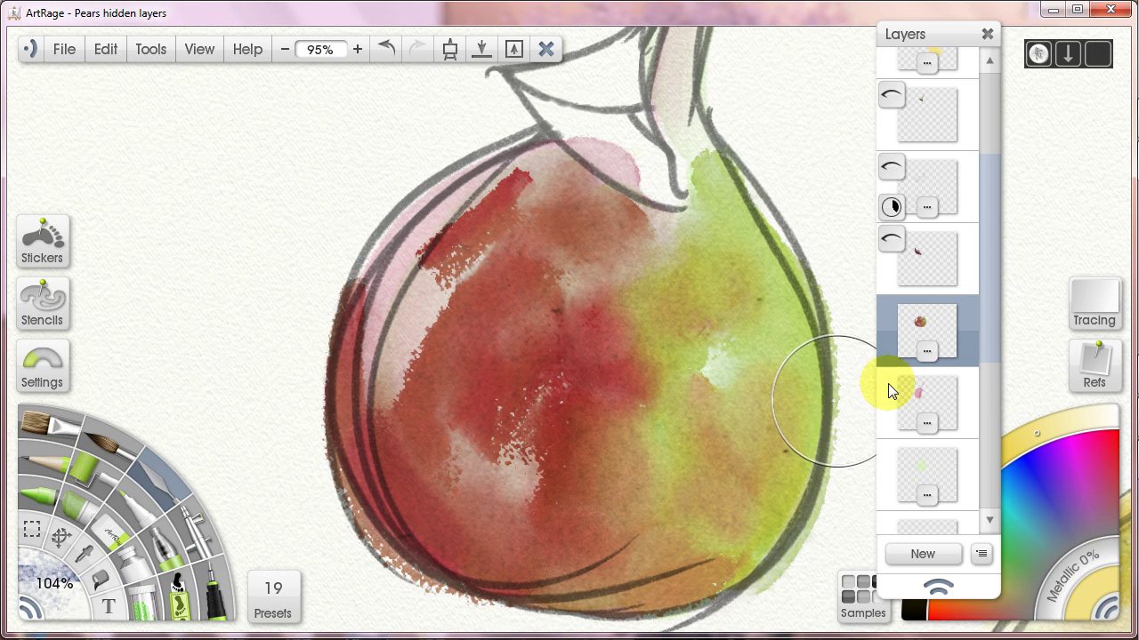
# Toggle the red-green layer off and on to compare, then recentre the pear.
pyautogui.click(891, 309)
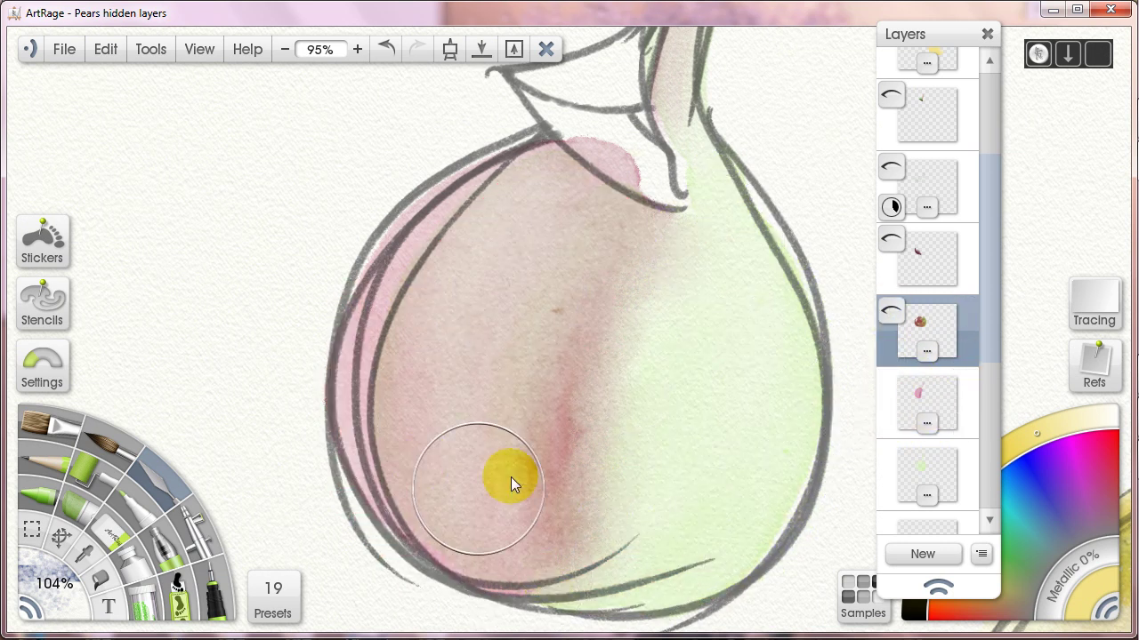
pyautogui.click(891, 310)
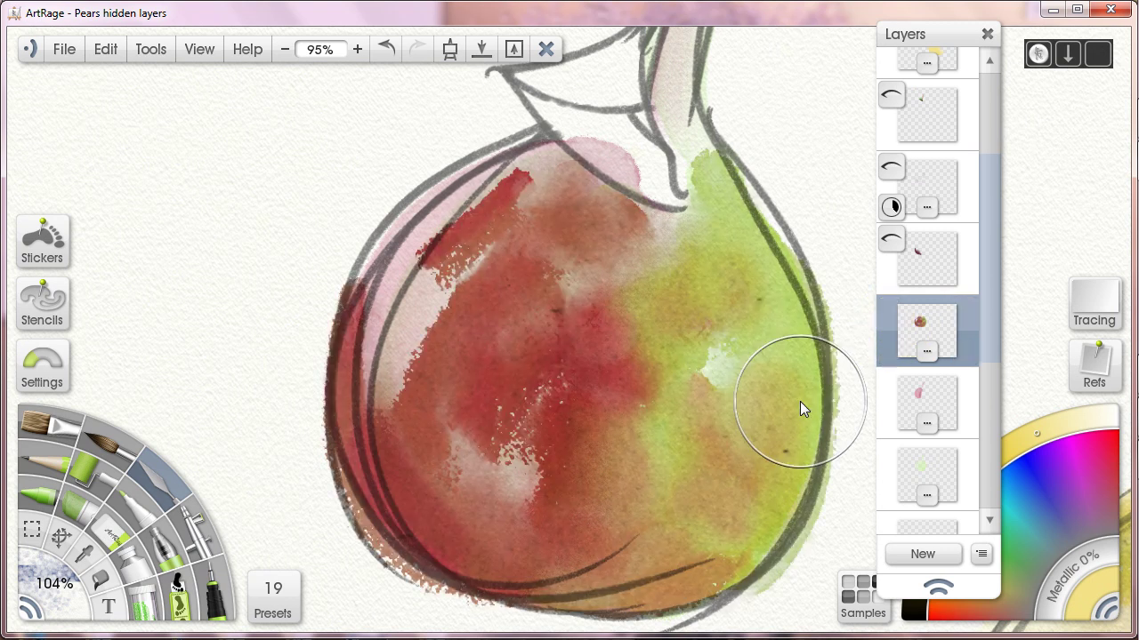
pyautogui.moveTo(756, 359); pyautogui.dragTo(779, 349)
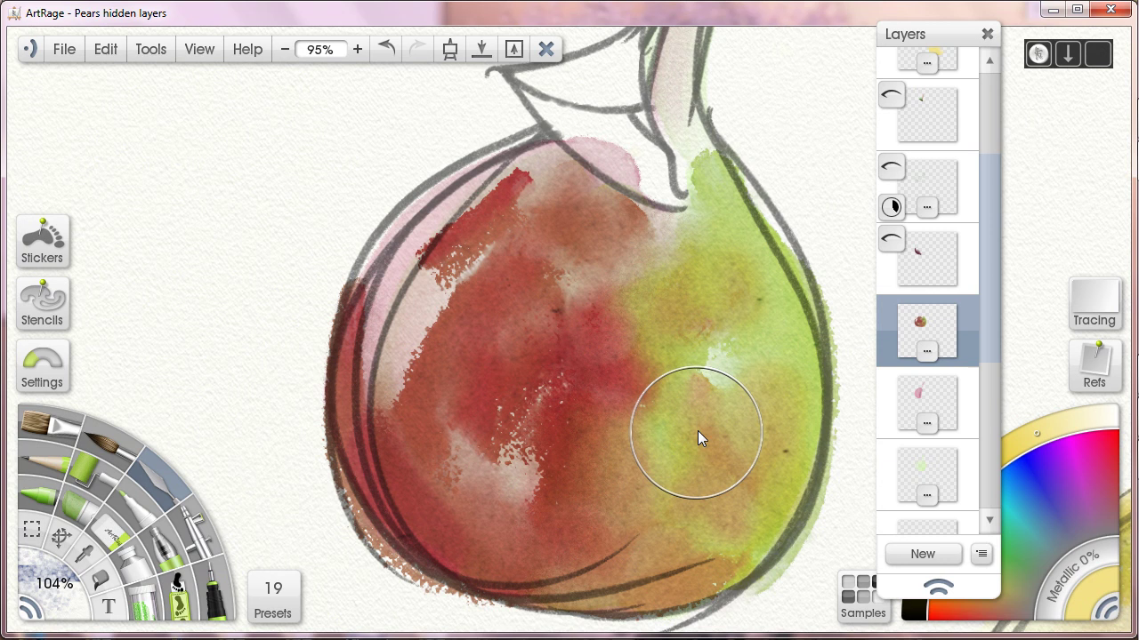
pyautogui.moveTo(435, 260)
pyautogui.mouseDown()
pyautogui.moveTo(433, 289)
pyautogui.moveTo(463, 222)
pyautogui.moveTo(512, 193)
pyautogui.moveTo(500, 258)
pyautogui.moveTo(462, 265)
pyautogui.moveTo(488, 308)
pyautogui.moveTo(551, 253)
pyautogui.moveTo(496, 298)
pyautogui.moveTo(527, 225)
pyautogui.moveTo(447, 289)
pyautogui.moveTo(456, 302)
pyautogui.moveTo(459, 278)
pyautogui.moveTo(546, 218)
pyautogui.moveTo(463, 278)
pyautogui.moveTo(521, 218)
pyautogui.moveTo(447, 289)
pyautogui.moveTo(470, 310)
pyautogui.moveTo(450, 281)
pyautogui.moveTo(552, 206)
pyautogui.moveTo(436, 296)
pyautogui.moveTo(556, 207)
pyautogui.moveTo(434, 295)
pyautogui.moveTo(462, 314)
pyautogui.moveTo(537, 215)
pyautogui.moveTo(461, 318)
pyautogui.moveTo(490, 237)
pyautogui.moveTo(476, 228)
pyautogui.moveTo(421, 350)
pyautogui.moveTo(456, 253)
pyautogui.moveTo(539, 191)
pyautogui.moveTo(421, 365)
pyautogui.moveTo(756, 418)
pyautogui.mouseUp()
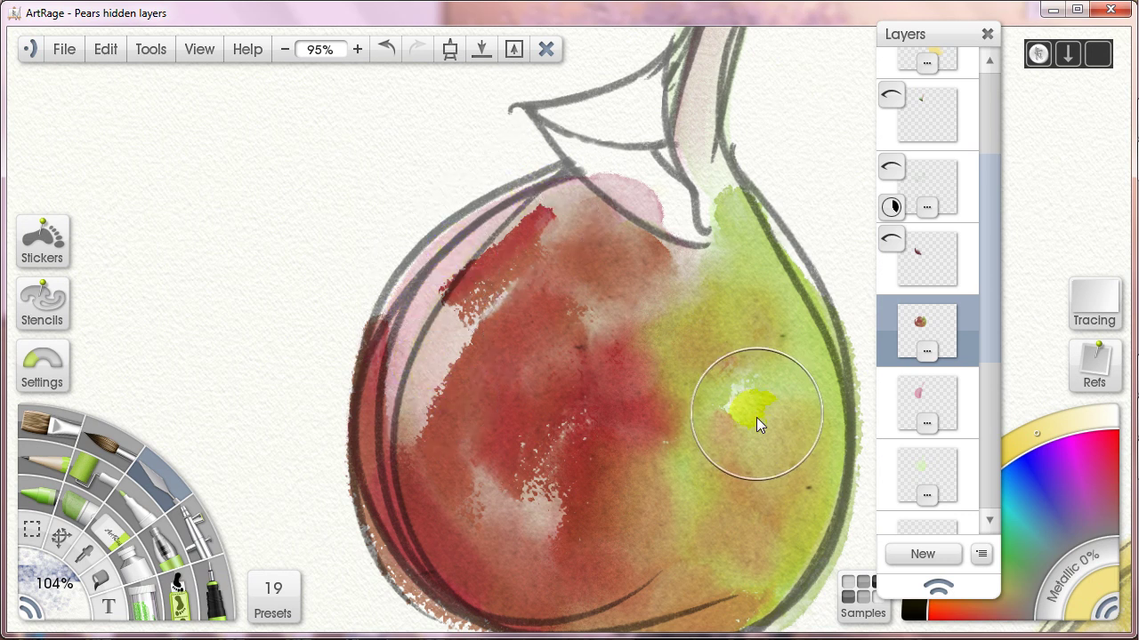
# Show the red pear's two dark shading layers, the green leaf layer and the purple shadow layer.
pyautogui.scroll(-3, 742, 413)
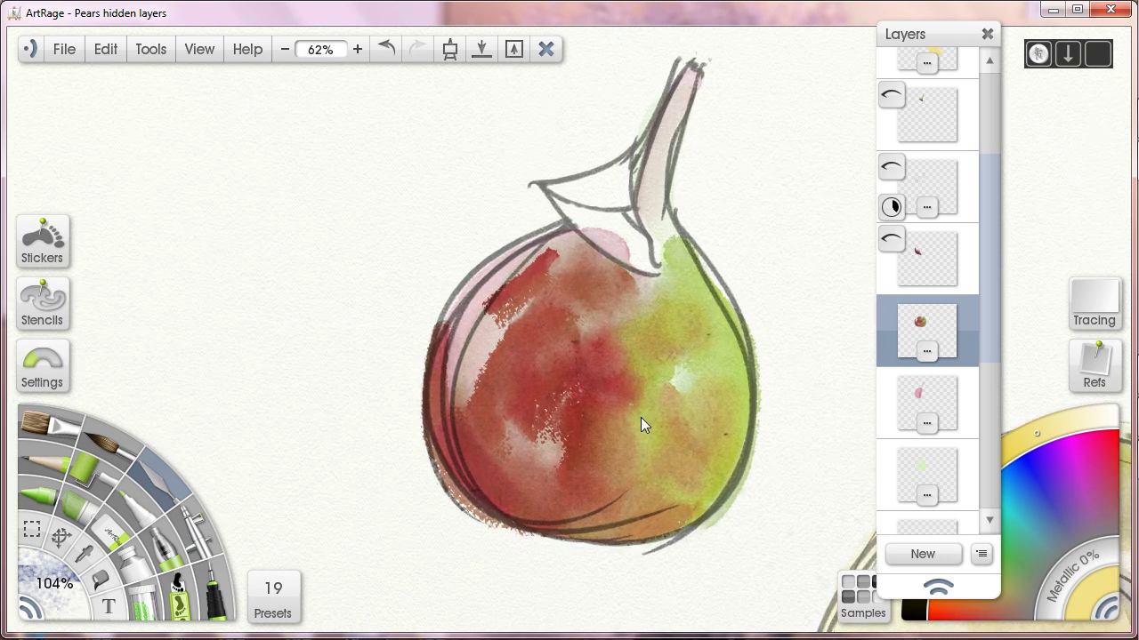
pyautogui.moveTo(686, 356)
pyautogui.mouseDown()
pyautogui.moveTo(586, 420)
pyautogui.moveTo(600, 407)
pyautogui.mouseUp()
pyautogui.moveTo(987, 349); pyautogui.dragTo(987, 330)
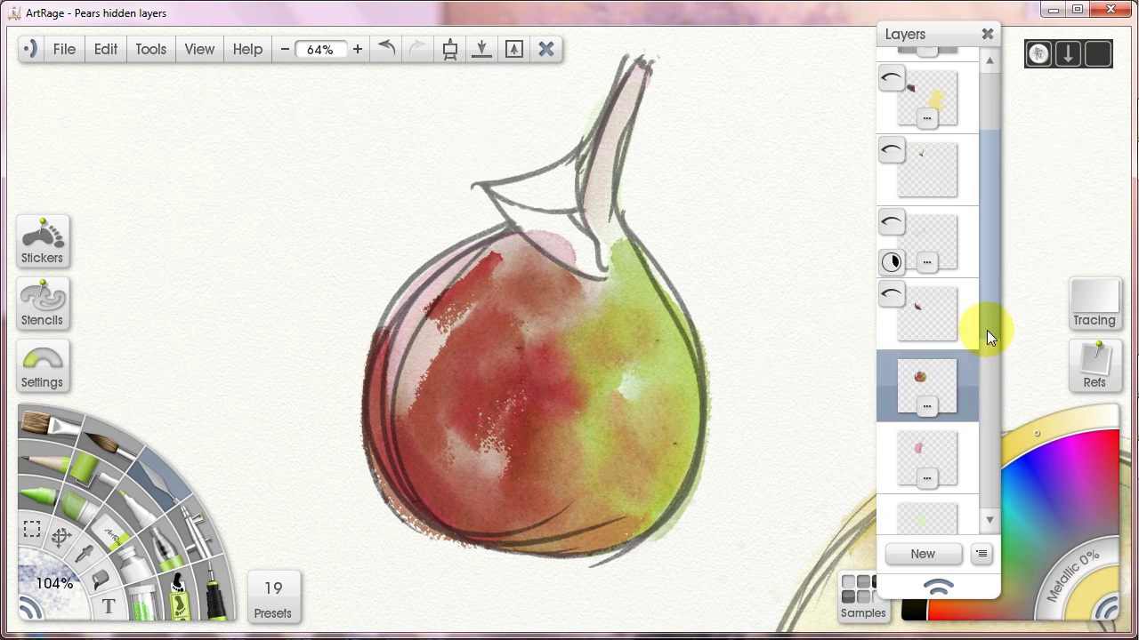
pyautogui.click(889, 300)
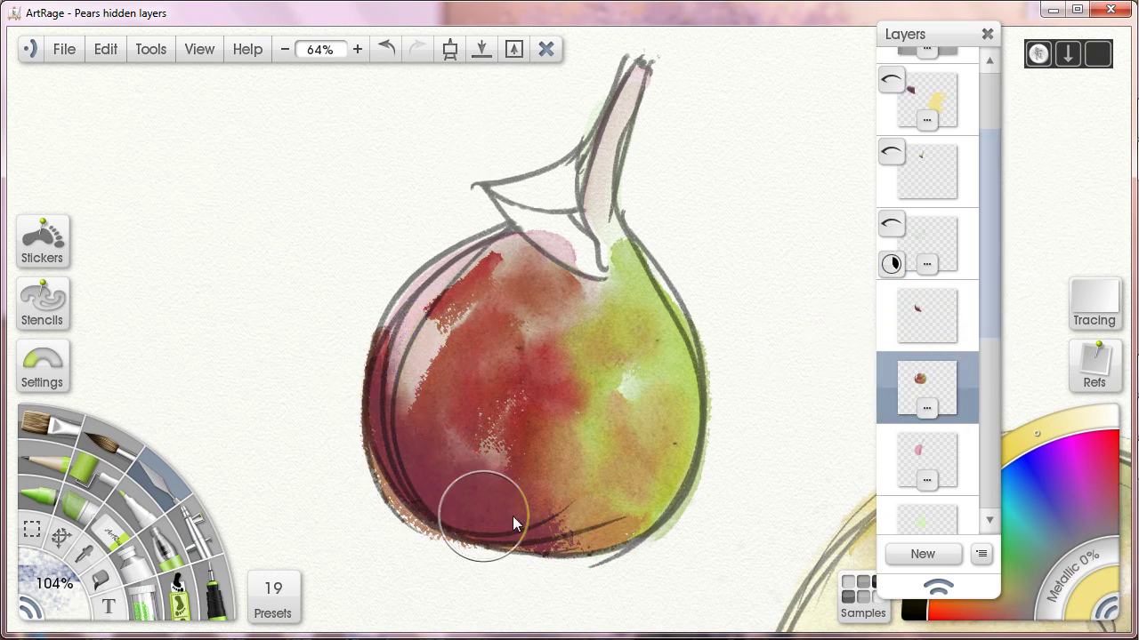
pyautogui.click(891, 224)
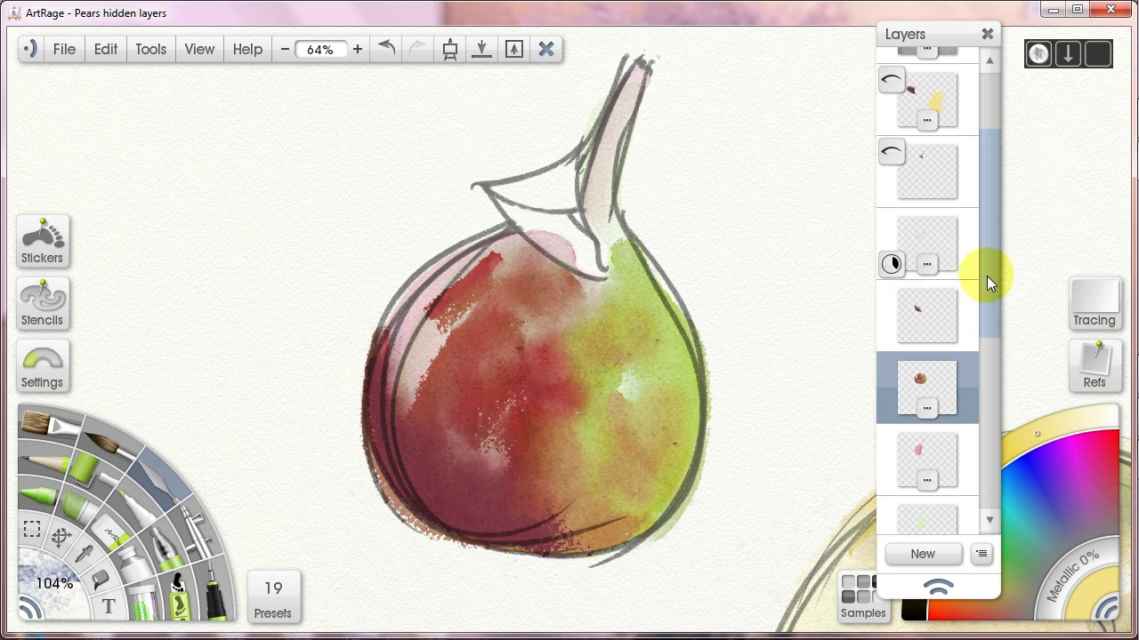
pyautogui.moveTo(986, 275); pyautogui.dragTo(986, 242)
pyautogui.click(890, 230)
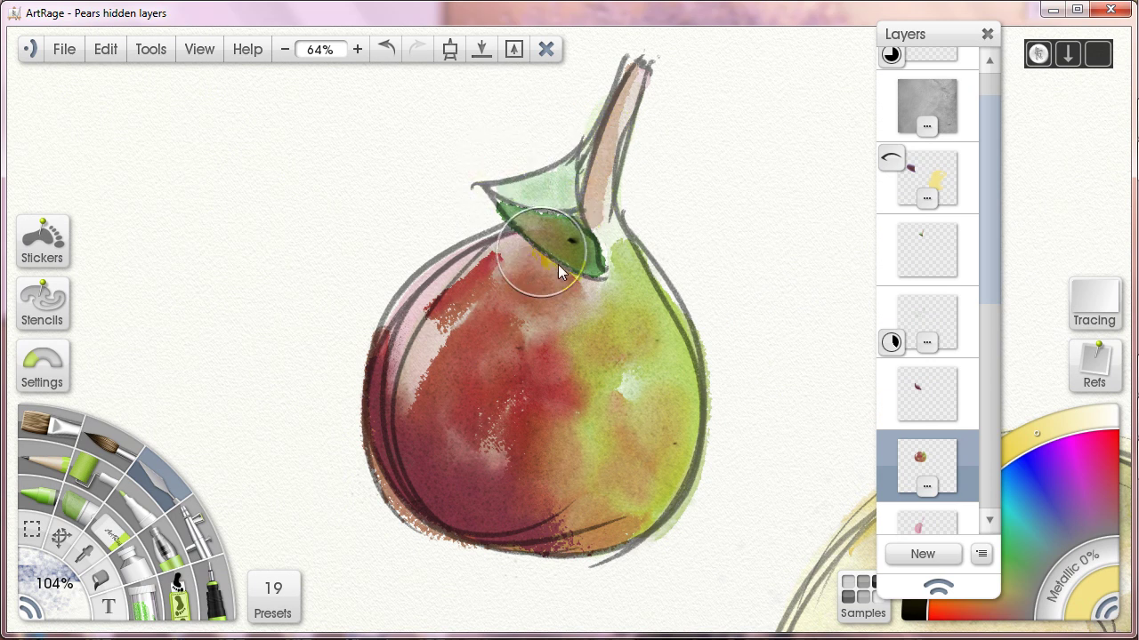
pyautogui.moveTo(987, 272); pyautogui.dragTo(941, 246)
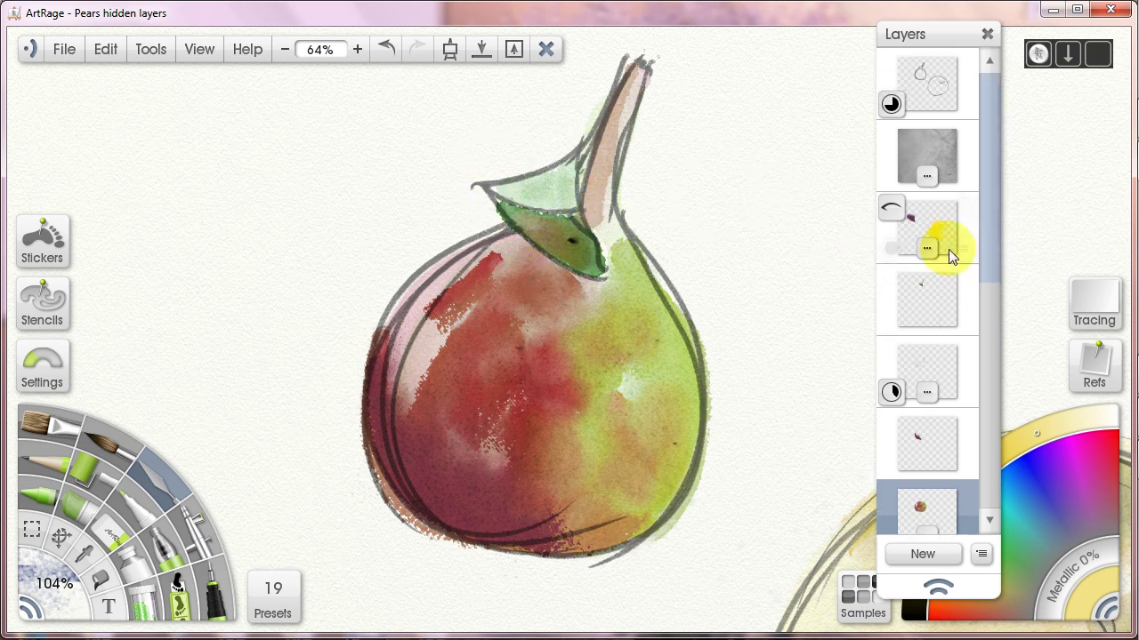
pyautogui.click(891, 207)
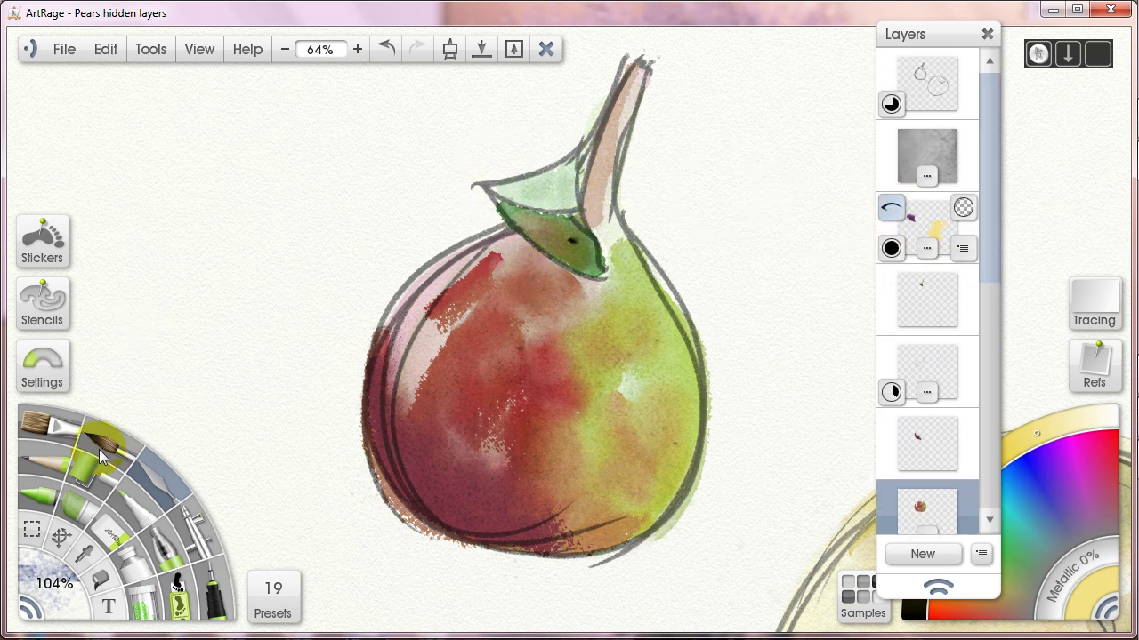
# View the Asian pear at 50% and toggle its yellow wash layer off and back on.
pyautogui.scroll(-4, 994, 311)
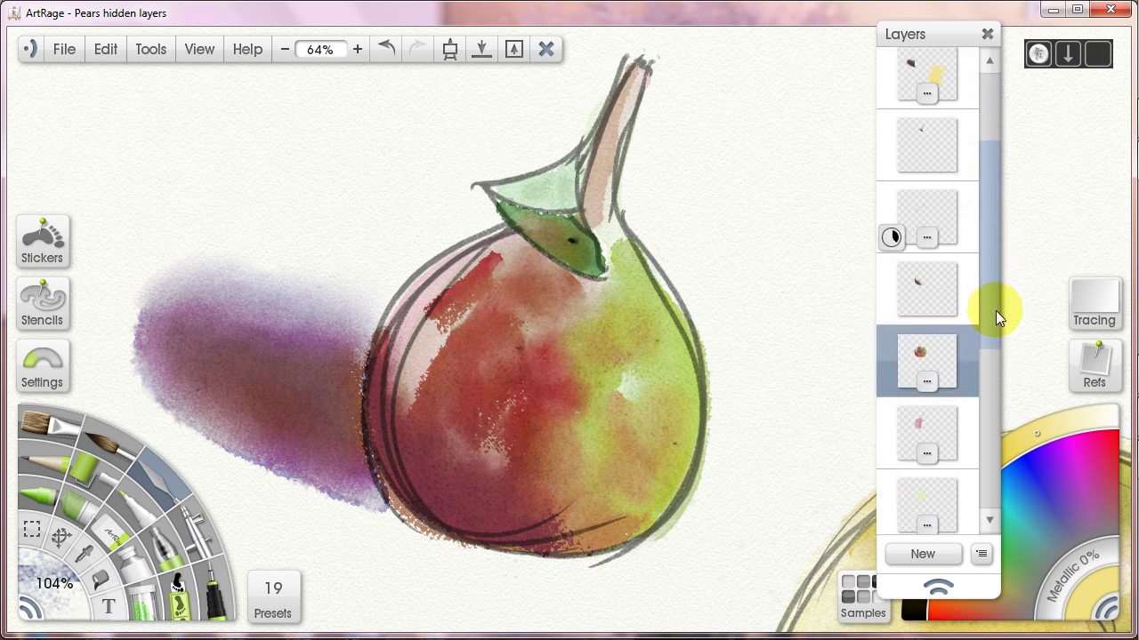
pyautogui.moveTo(770, 516); pyautogui.dragTo(321, 210)
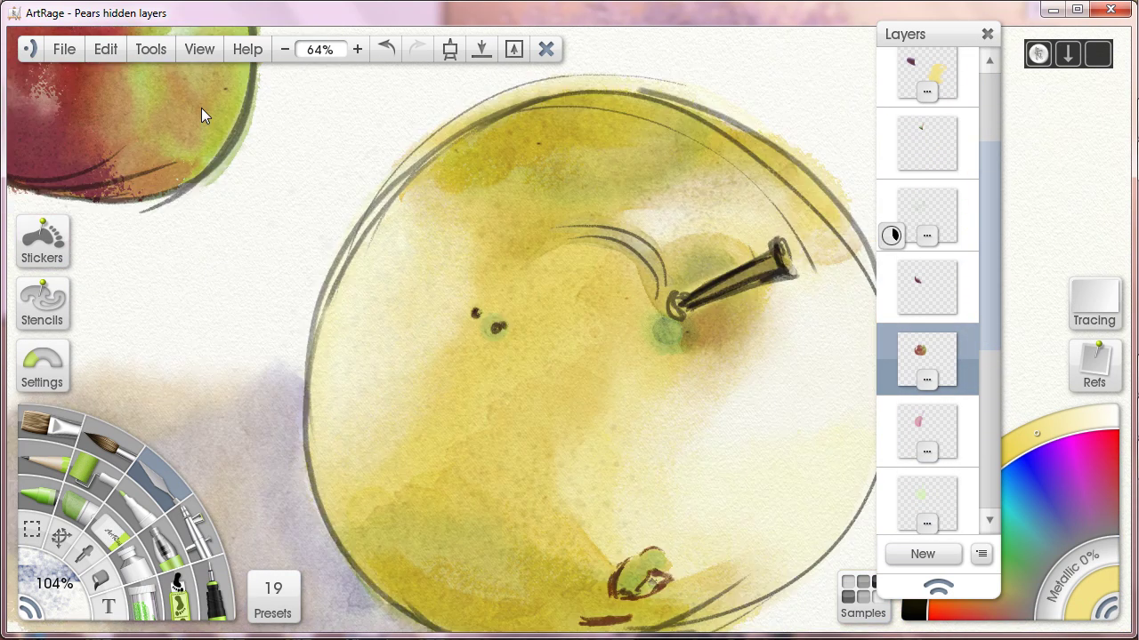
pyautogui.moveTo(649, 424); pyautogui.dragTo(680, 389)
pyautogui.scroll(3, 988, 207)
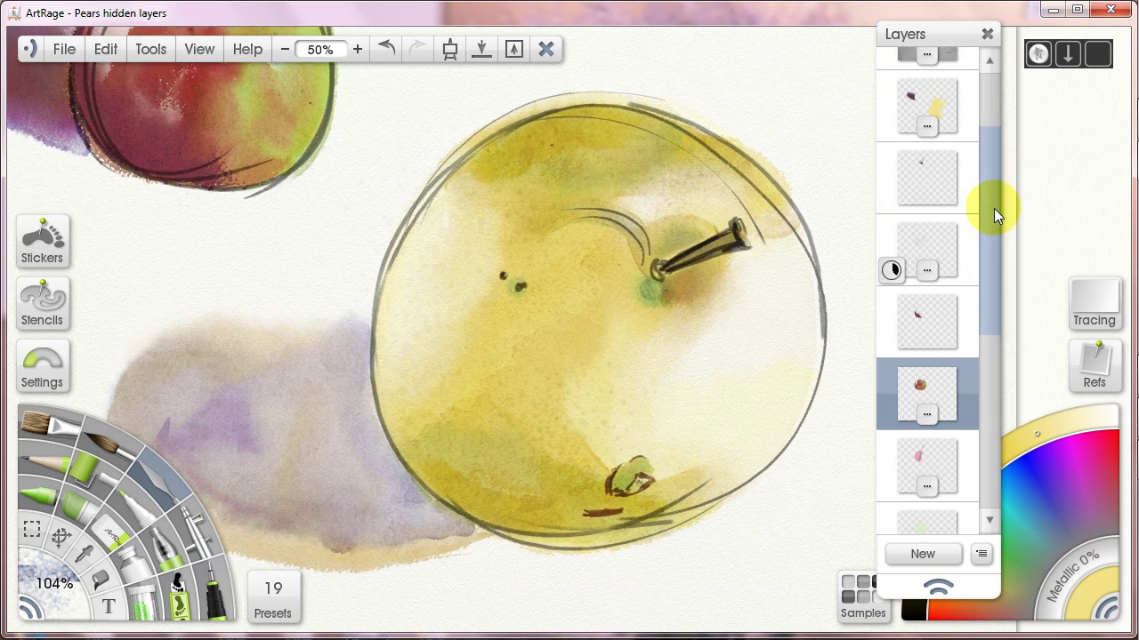
pyautogui.click(931, 187)
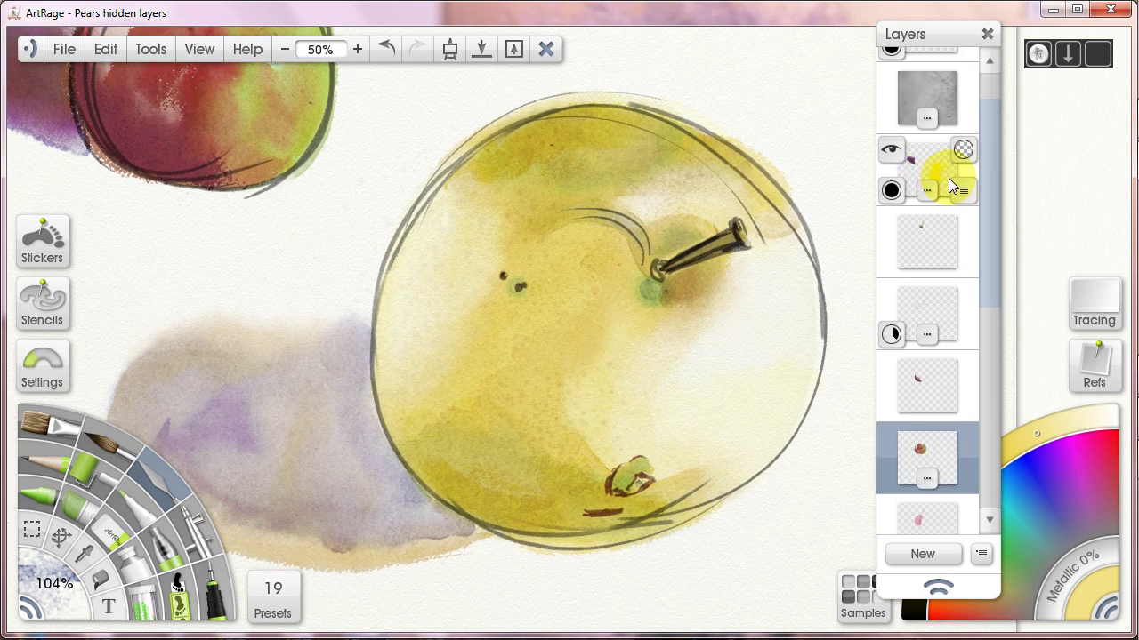
pyautogui.click(891, 151)
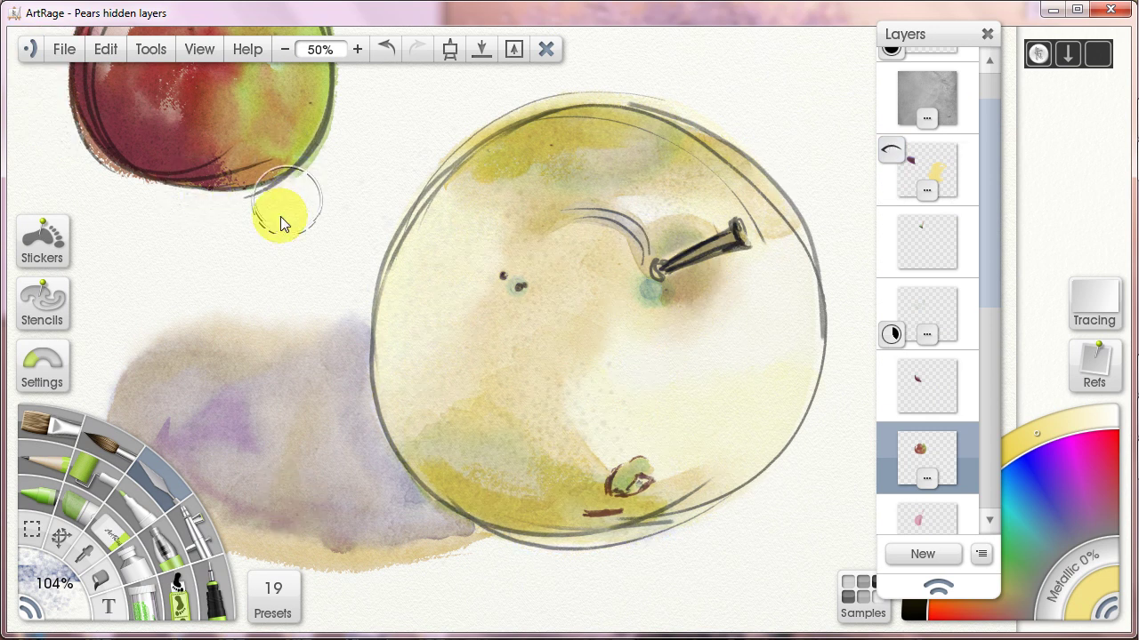
pyautogui.moveTo(332, 299); pyautogui.dragTo(368, 380)
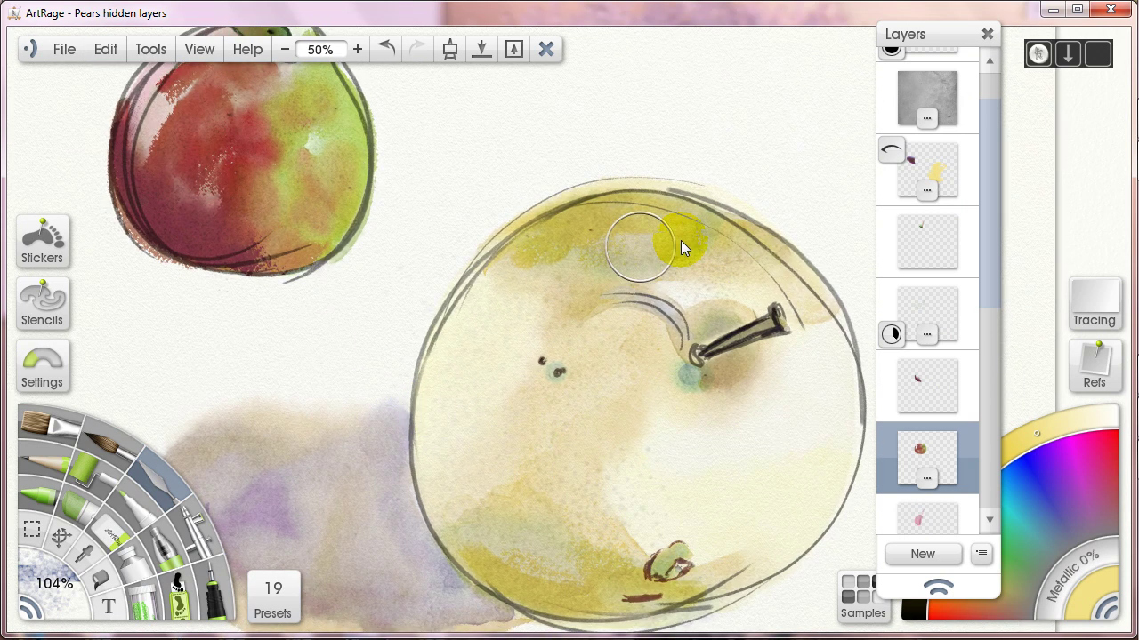
pyautogui.click(890, 150)
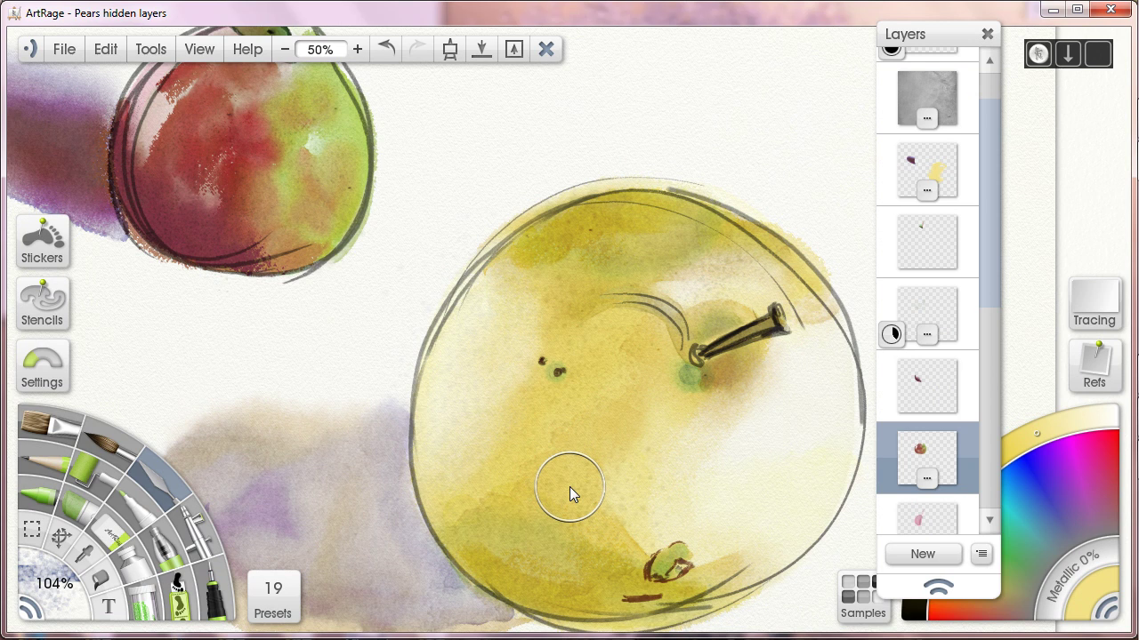
pyautogui.moveTo(990, 282); pyautogui.dragTo(1011, 193)
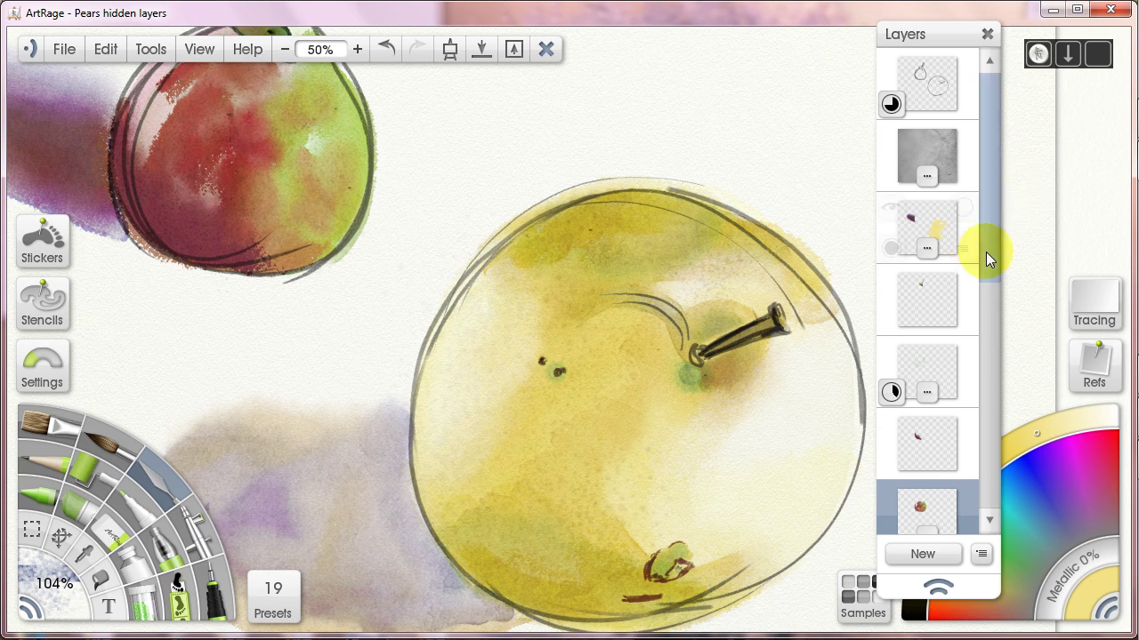
# Check that the faint layer's blend mode is Multiply, leaving it unchanged.
pyautogui.moveTo(985, 252); pyautogui.dragTo(980, 451)
pyautogui.rightClick(950, 427)
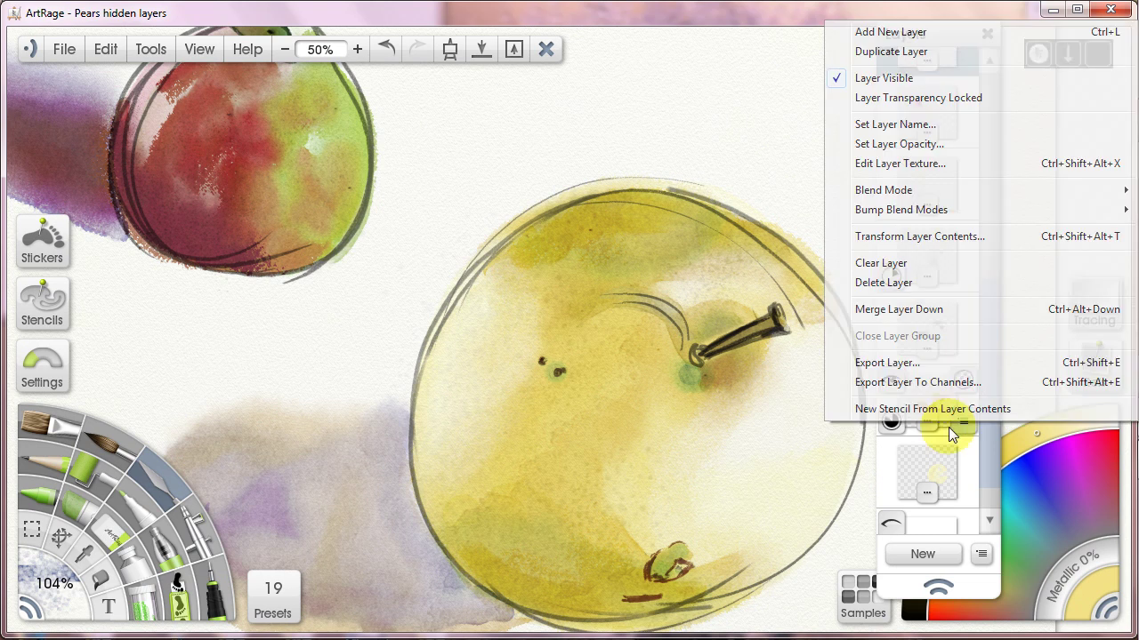
pyautogui.moveTo(890, 194)
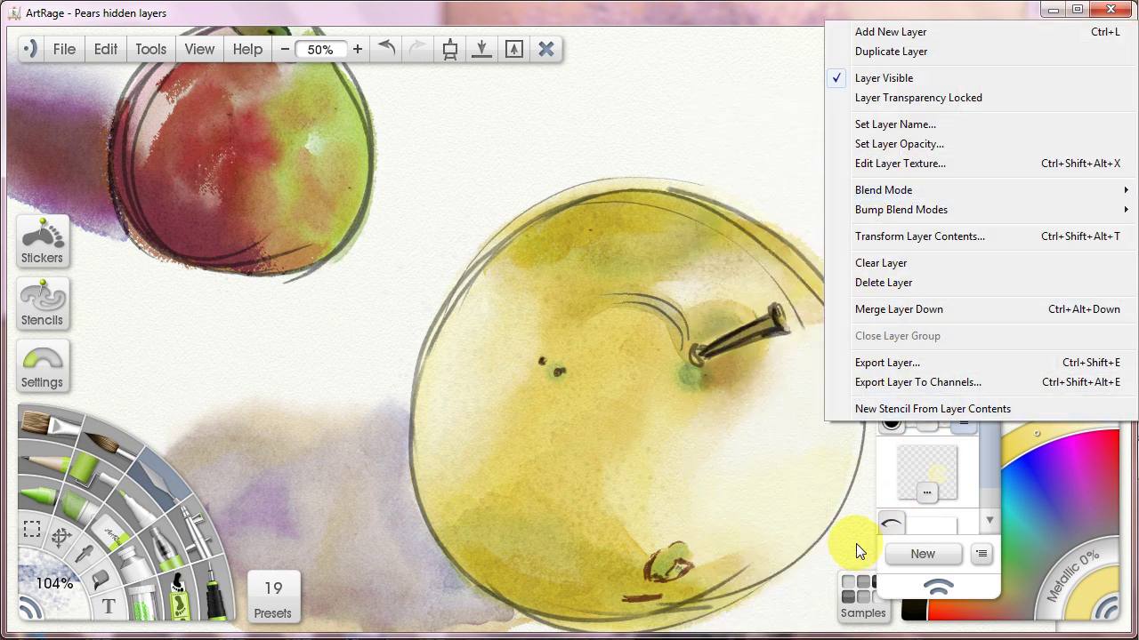
pyautogui.click(980, 466)
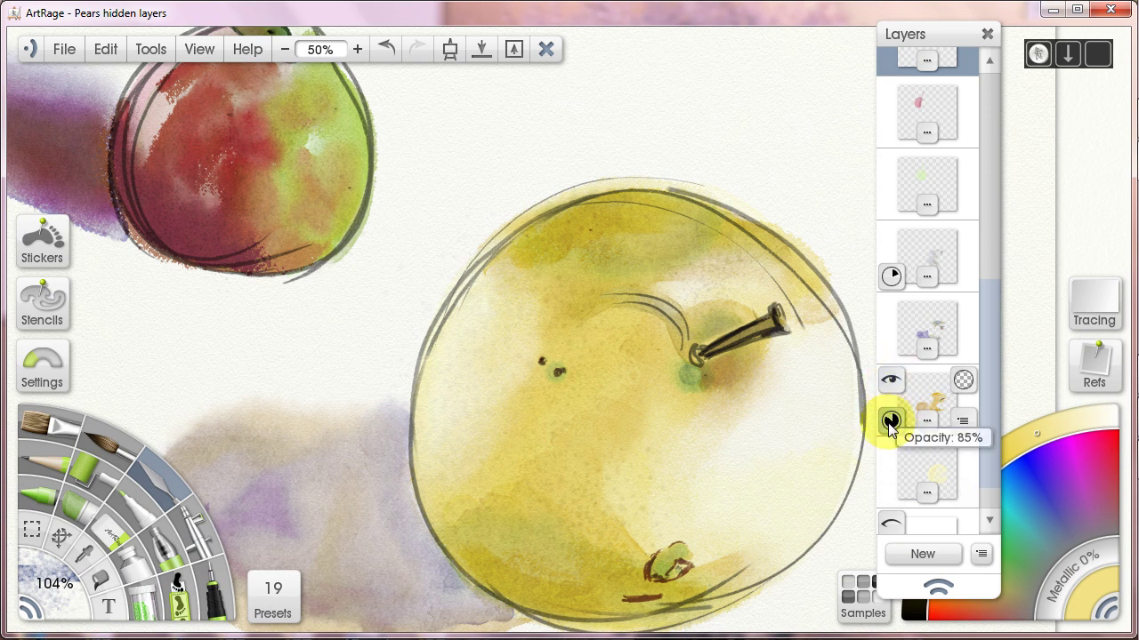
# Raise that layer's opacity from 19% to 21%.
pyautogui.scroll(3, 982, 430)
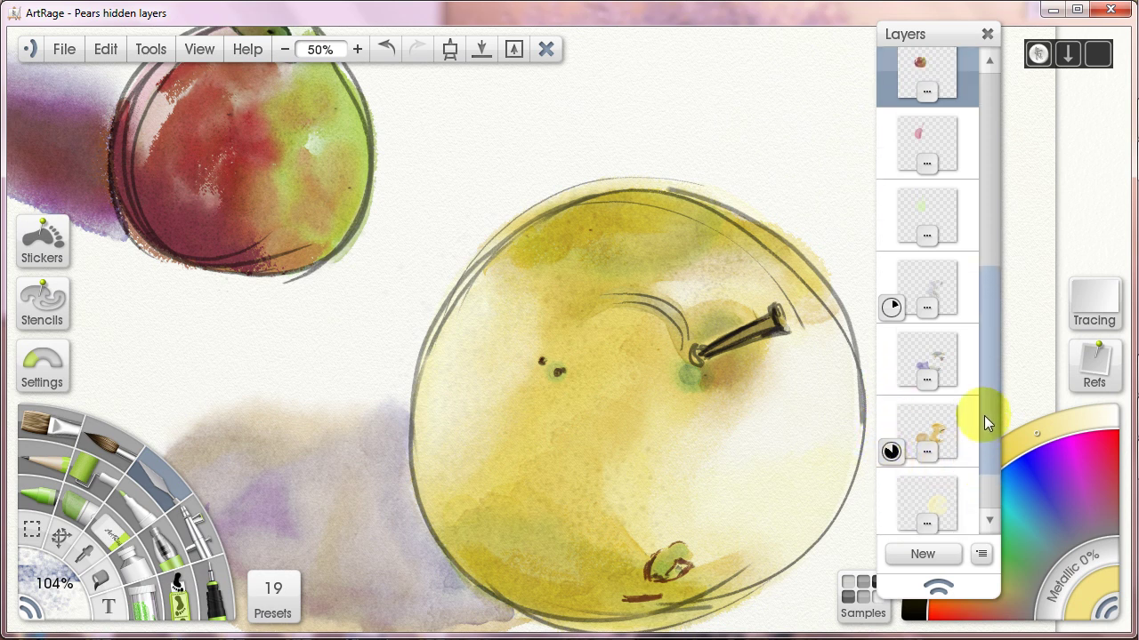
pyautogui.moveTo(892, 425); pyautogui.dragTo(894, 424)
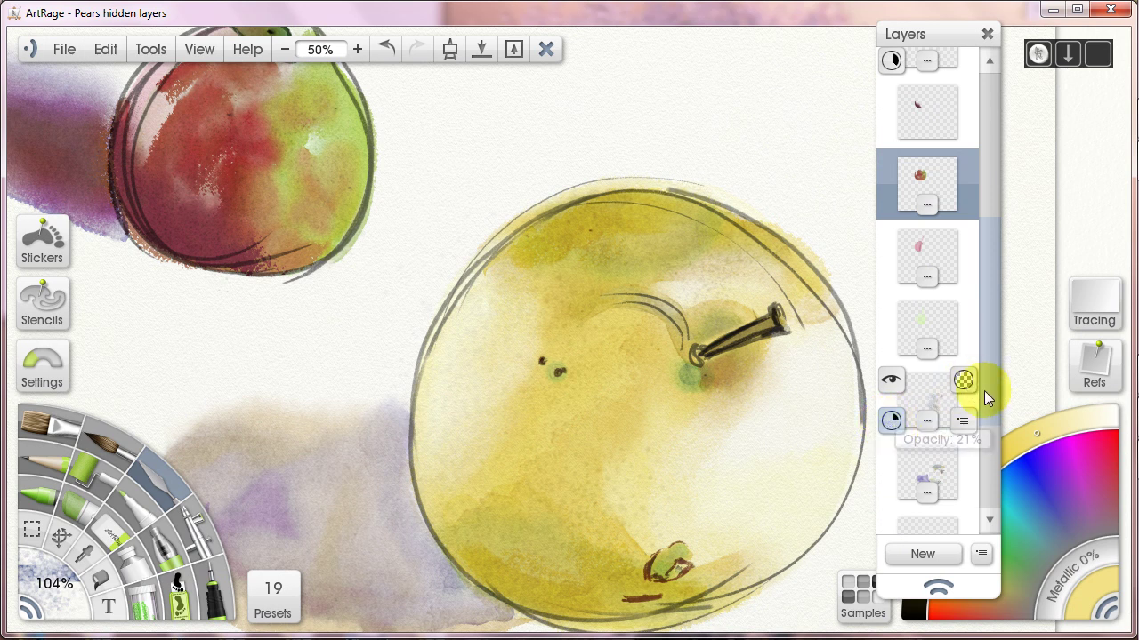
pyautogui.scroll(4, 984, 391)
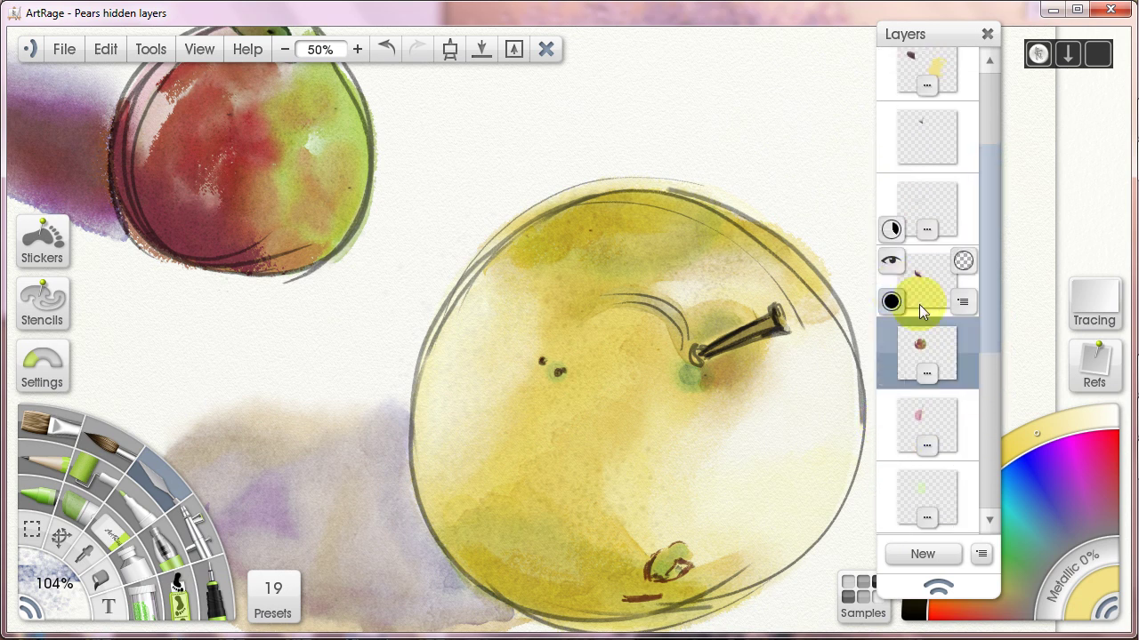
pyautogui.moveTo(990, 331); pyautogui.dragTo(976, 249)
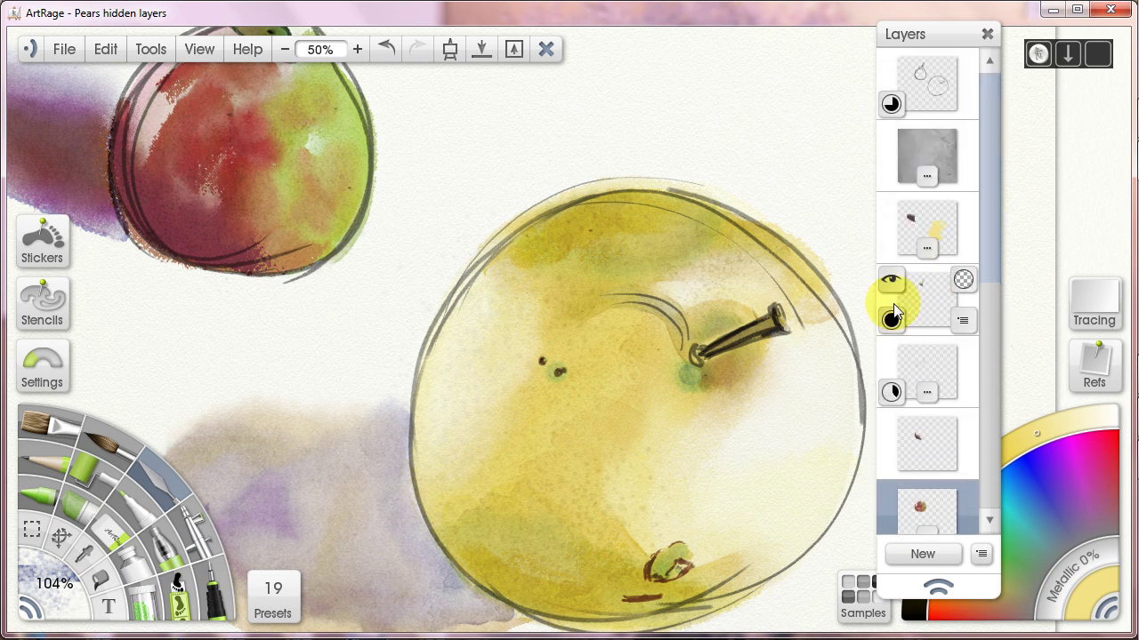
pyautogui.moveTo(877, 254)
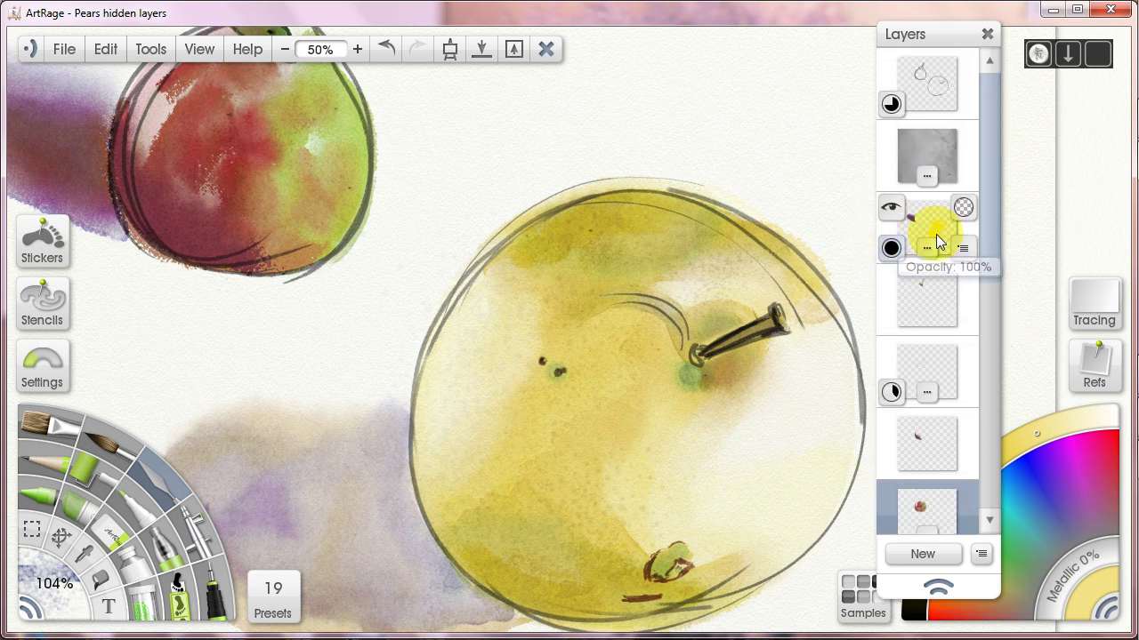
pyautogui.moveTo(989, 260); pyautogui.dragTo(990, 273)
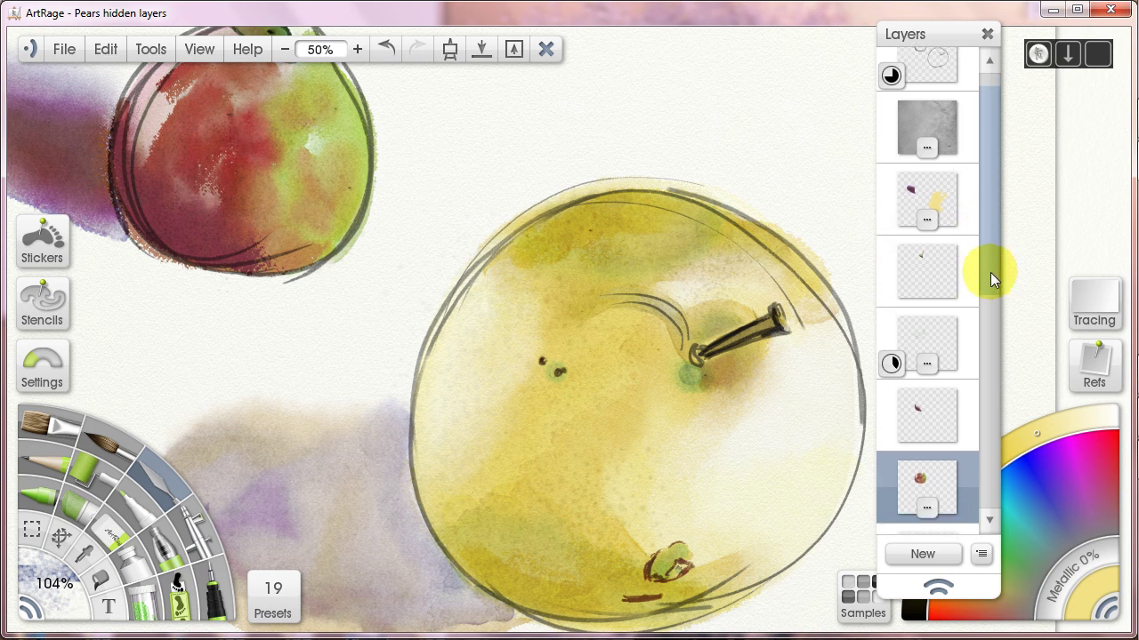